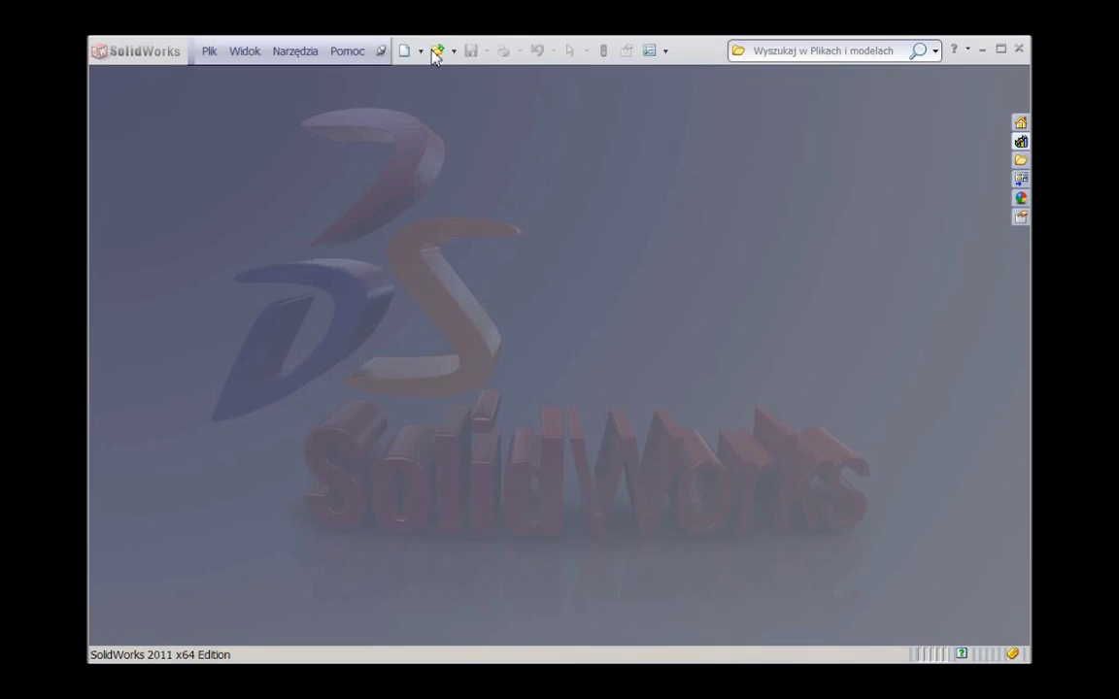
Open the blacha drawing with the file type filtered to DWG (*.dwg)
{"action": "left_click", "coordinate": [436, 52]}
{"action": "left_click", "coordinate": [889, 583]}
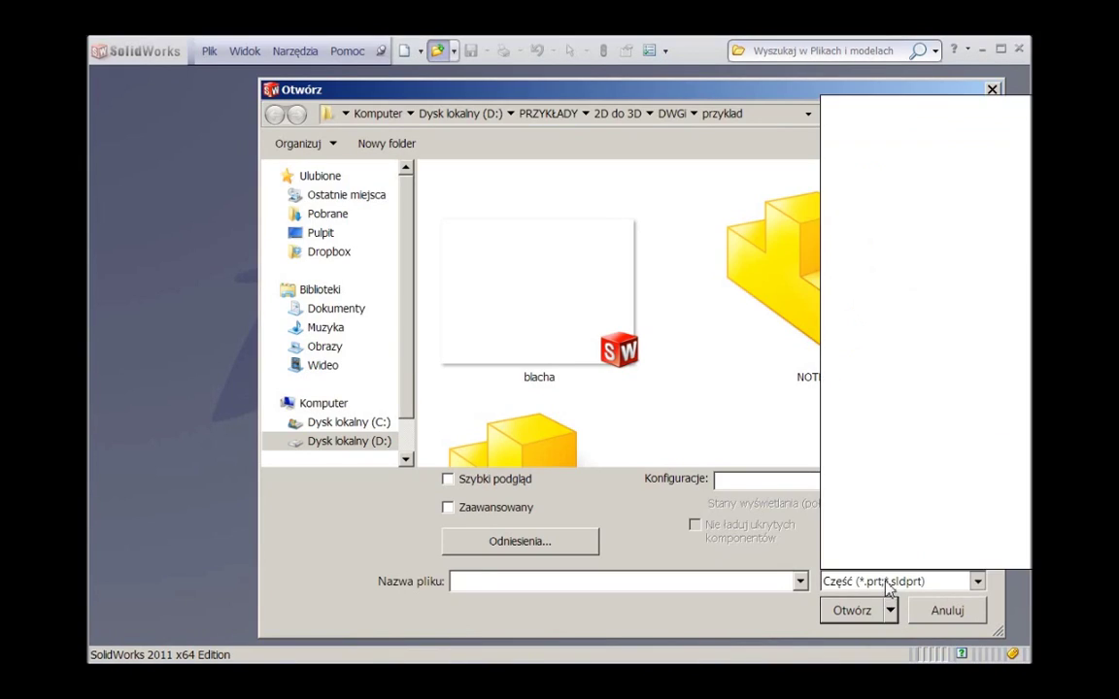
{"action": "left_click", "coordinate": [835, 167]}
{"action": "left_click", "coordinate": [537, 289]}
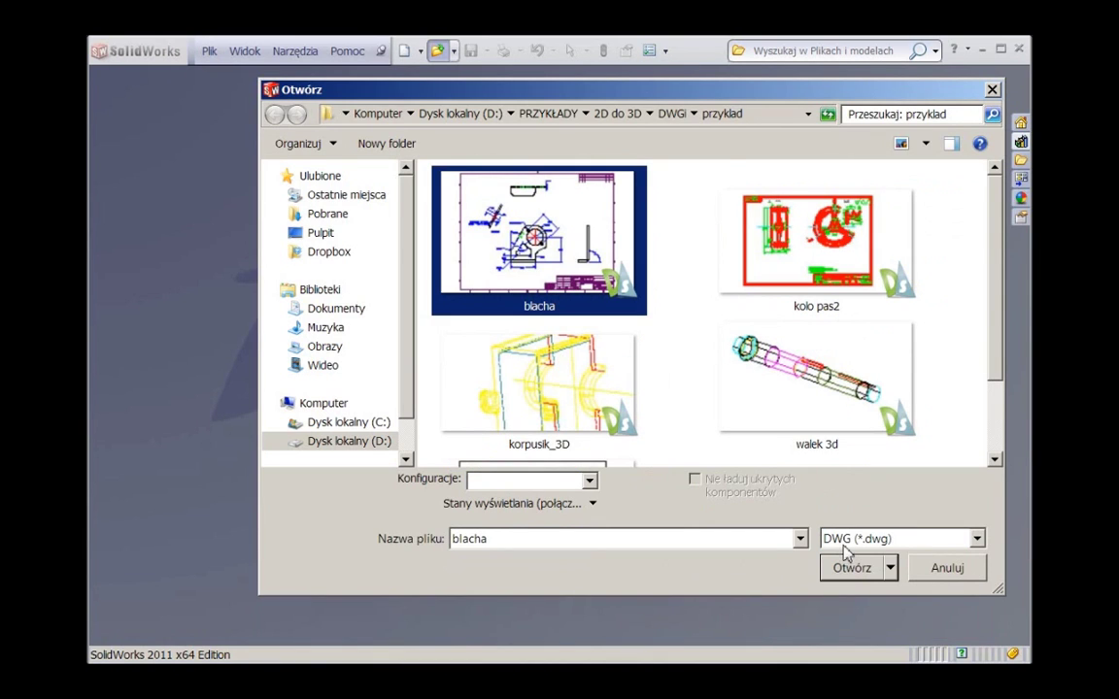
{"action": "left_click", "coordinate": [851, 569]}
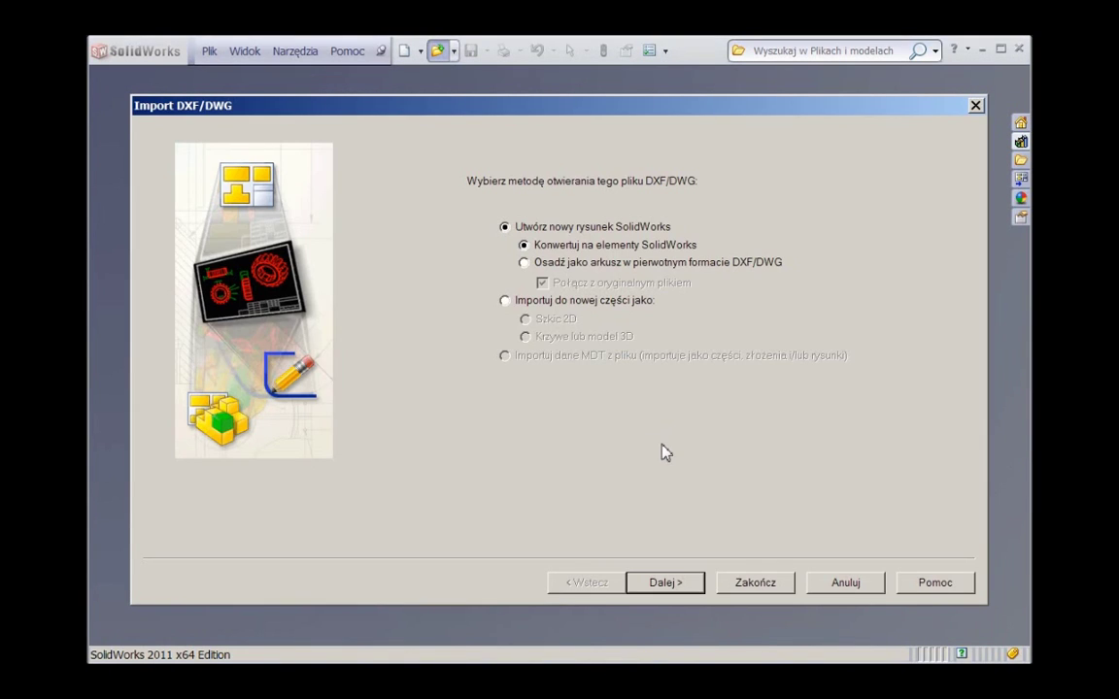
Choose to import the drawing into a new part as a 2D sketch
{"action": "left_click", "coordinate": [532, 301]}
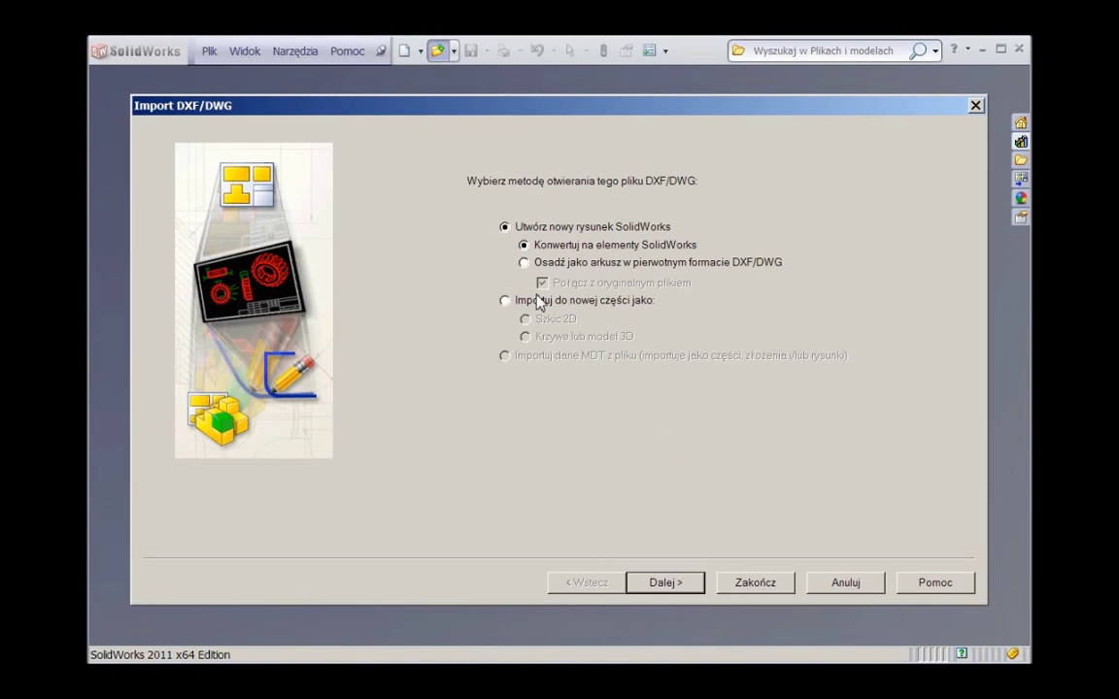
{"action": "left_click", "coordinate": [527, 321]}
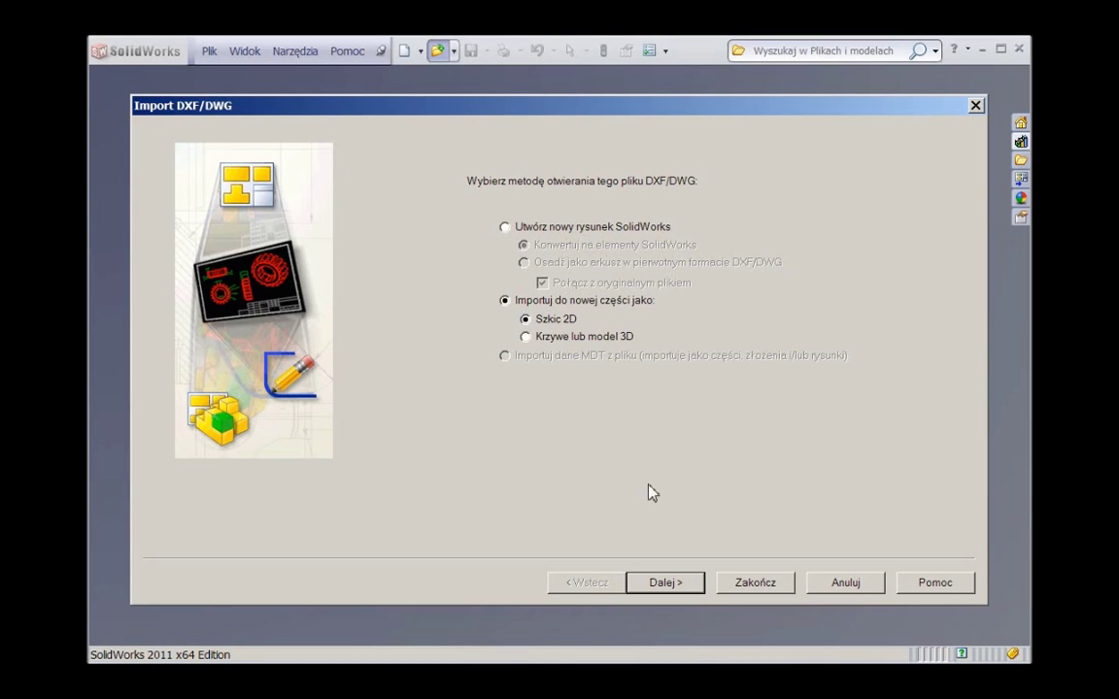
{"action": "left_click", "coordinate": [650, 582]}
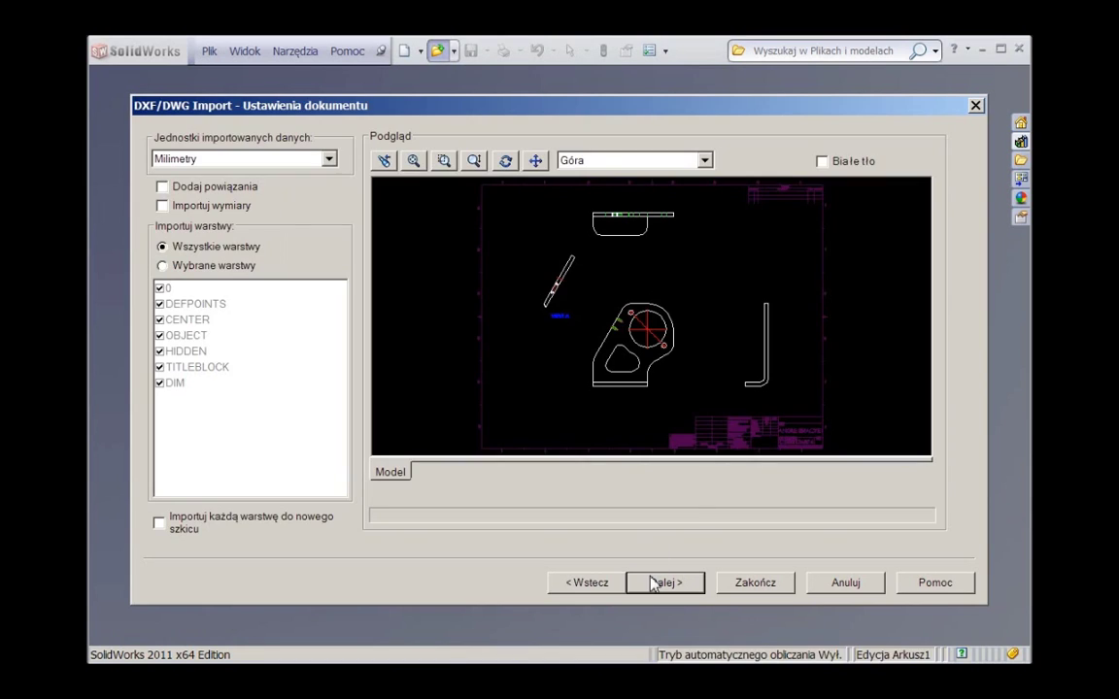
Import only the OBJECT layer, excluding 0, DEFPOINTS, CENTER, HIDDEN, TITLEBLOCK and DIM
{"action": "left_click", "coordinate": [162, 265]}
{"action": "left_click", "coordinate": [159, 289]}
{"action": "left_click", "coordinate": [160, 303]}
{"action": "left_click", "coordinate": [159, 320]}
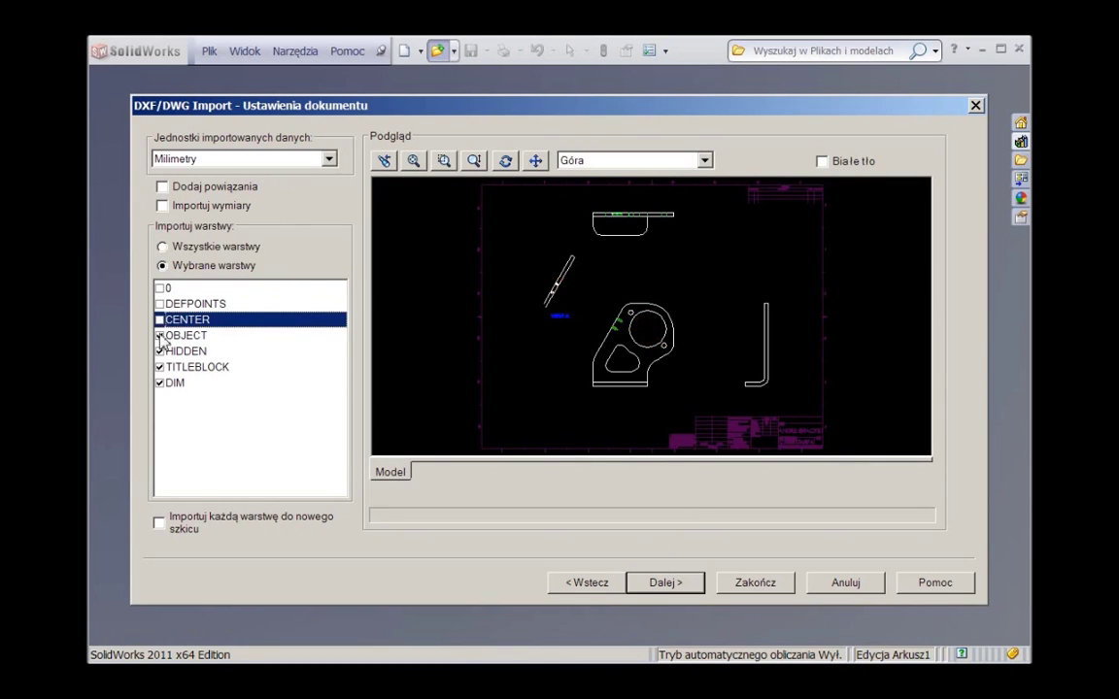
{"action": "left_click", "coordinate": [159, 335]}
{"action": "left_click", "coordinate": [159, 335]}
{"action": "left_click", "coordinate": [159, 350]}
{"action": "left_click", "coordinate": [159, 367]}
{"action": "left_click", "coordinate": [160, 383]}
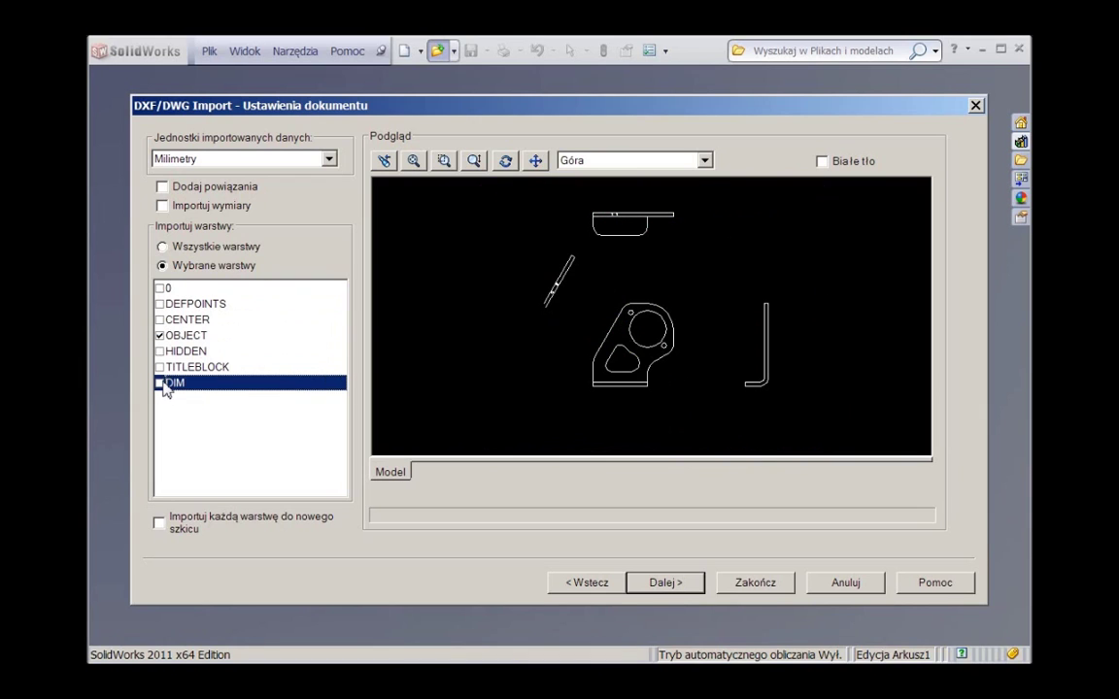
Finish the import wizard and accept the block-exploding prompt
{"action": "left_click", "coordinate": [664, 582]}
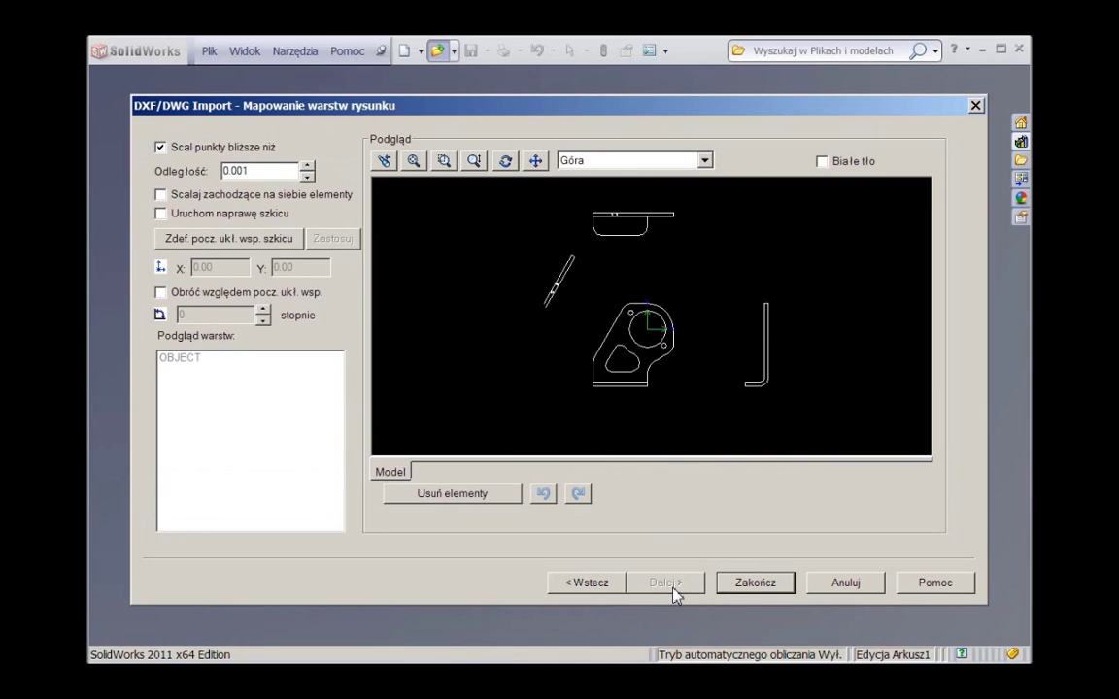
{"action": "left_click", "coordinate": [746, 586]}
{"action": "left_click", "coordinate": [621, 416]}
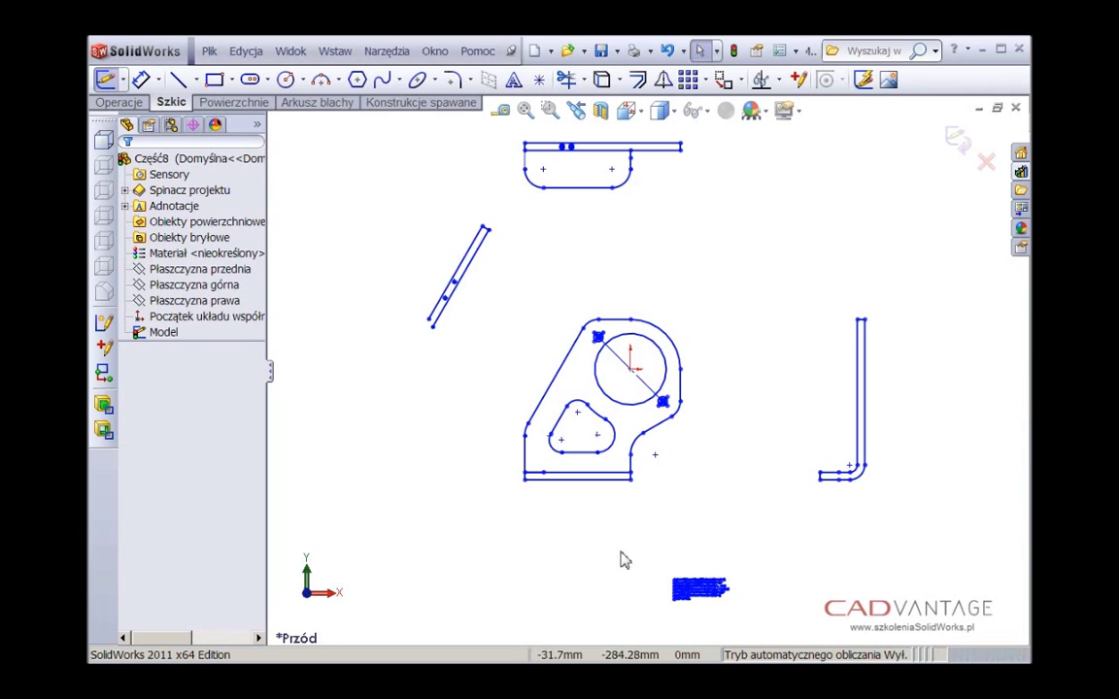
Delete the stray block and move the main bracket profile into a Front sketch
{"action": "left_click_drag", "start_coordinate": [657, 556], "coordinate": [738, 631]}
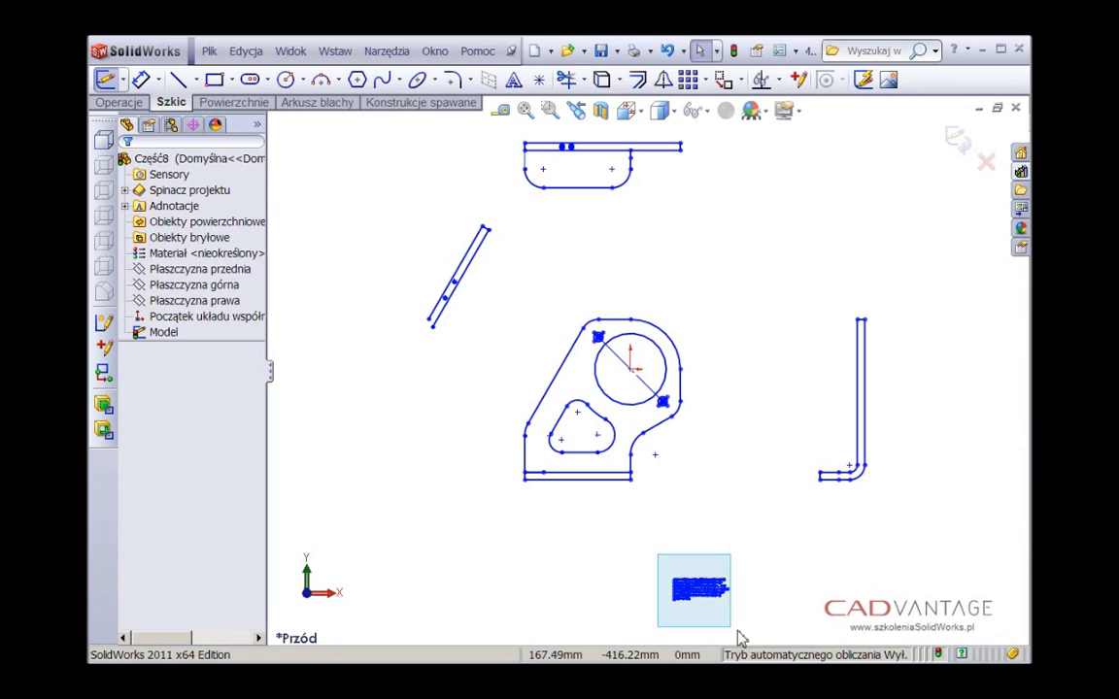
{"action": "key", "text": "Delete"}
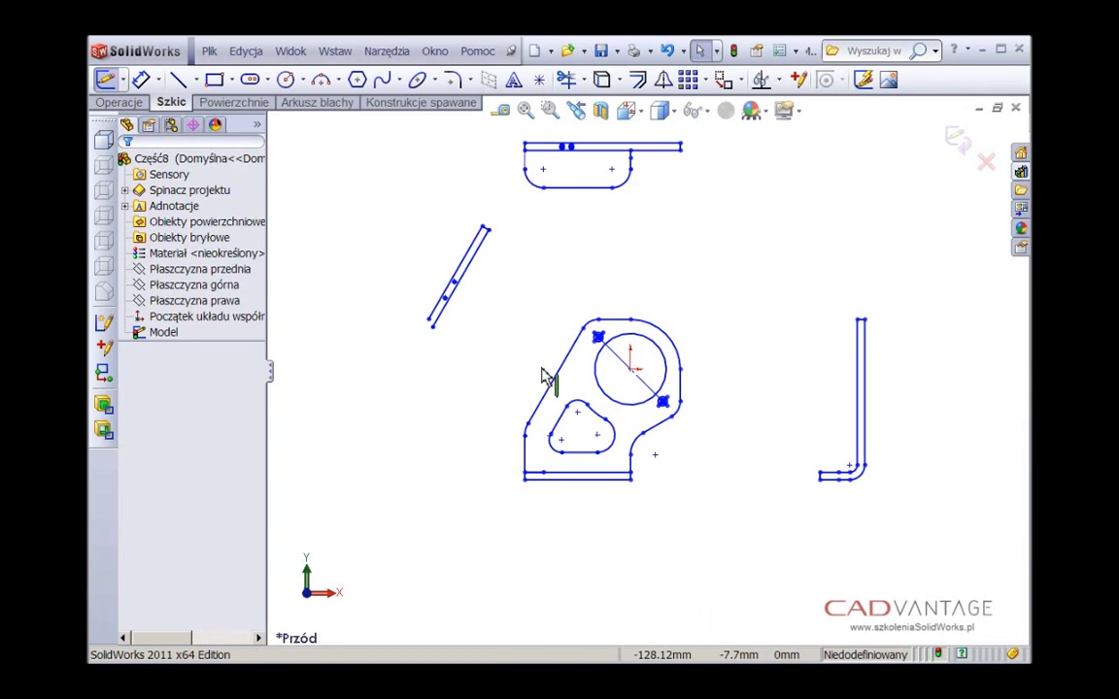
{"action": "left_click_drag", "start_coordinate": [498, 283], "coordinate": [688, 507]}
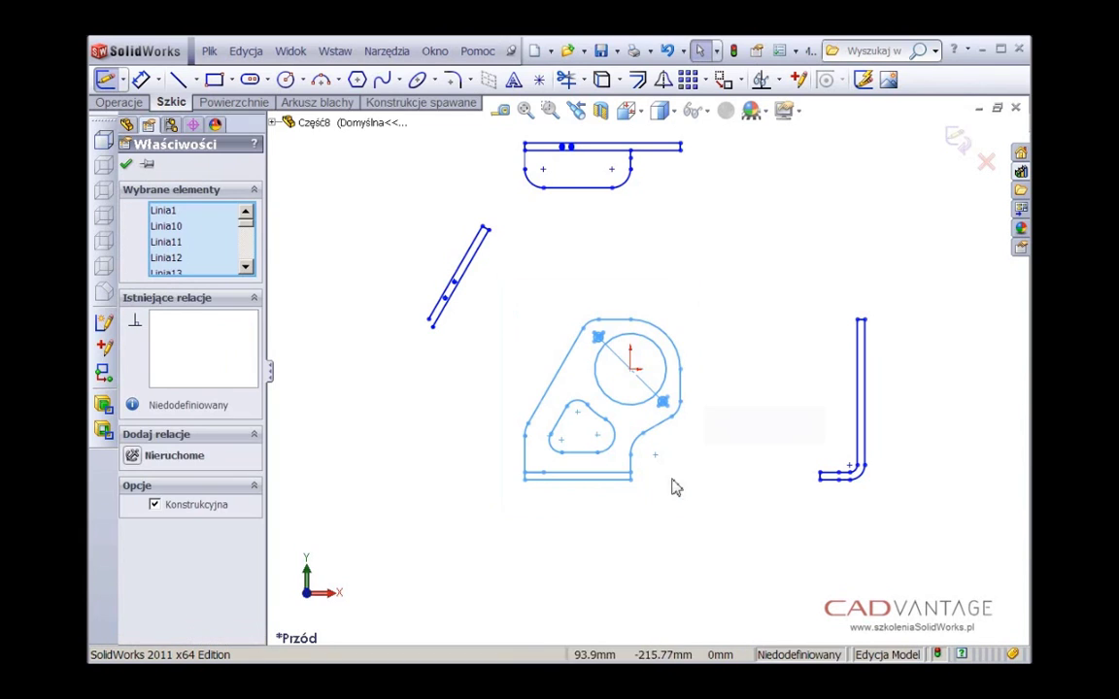
{"action": "left_click", "coordinate": [107, 143]}
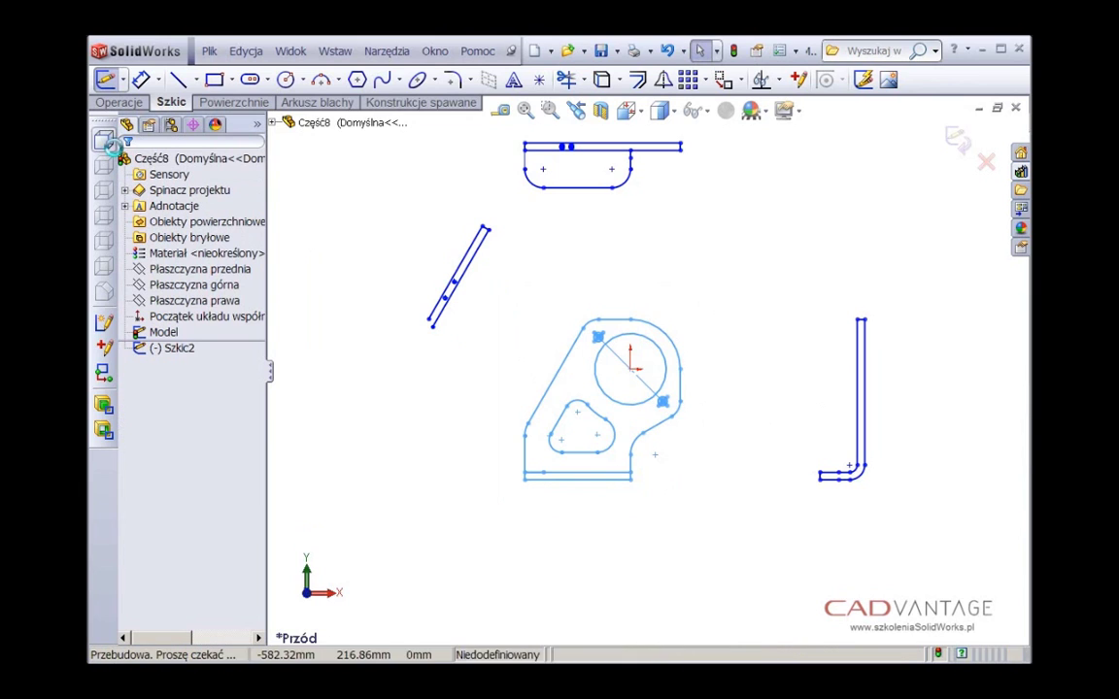
Put the L-shaped side view into a Right sketch and the top view into a Bottom sketch
{"action": "left_click_drag", "start_coordinate": [785, 283], "coordinate": [906, 519]}
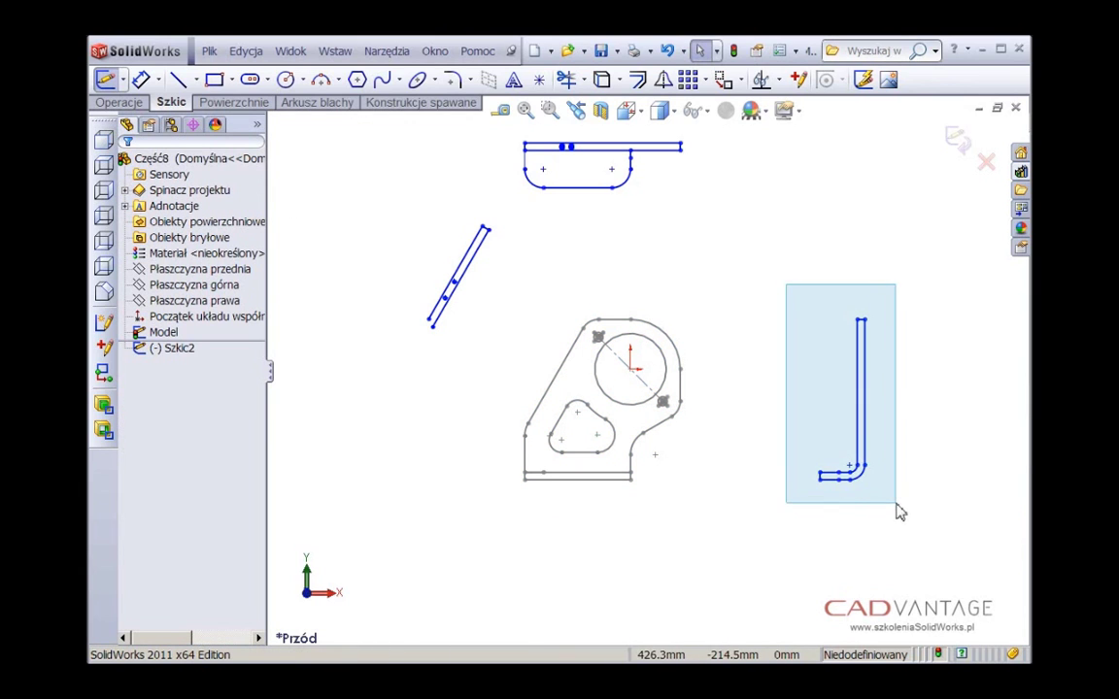
{"action": "left_click", "coordinate": [107, 194]}
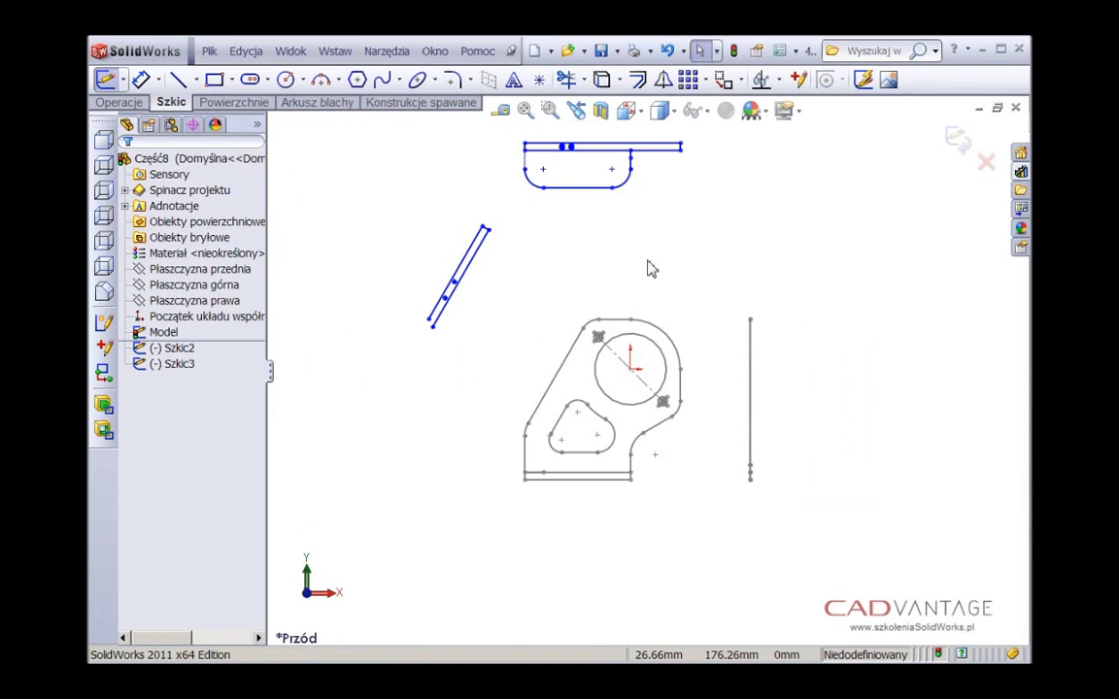
{"action": "left_click_drag", "start_coordinate": [512, 141], "coordinate": [712, 225]}
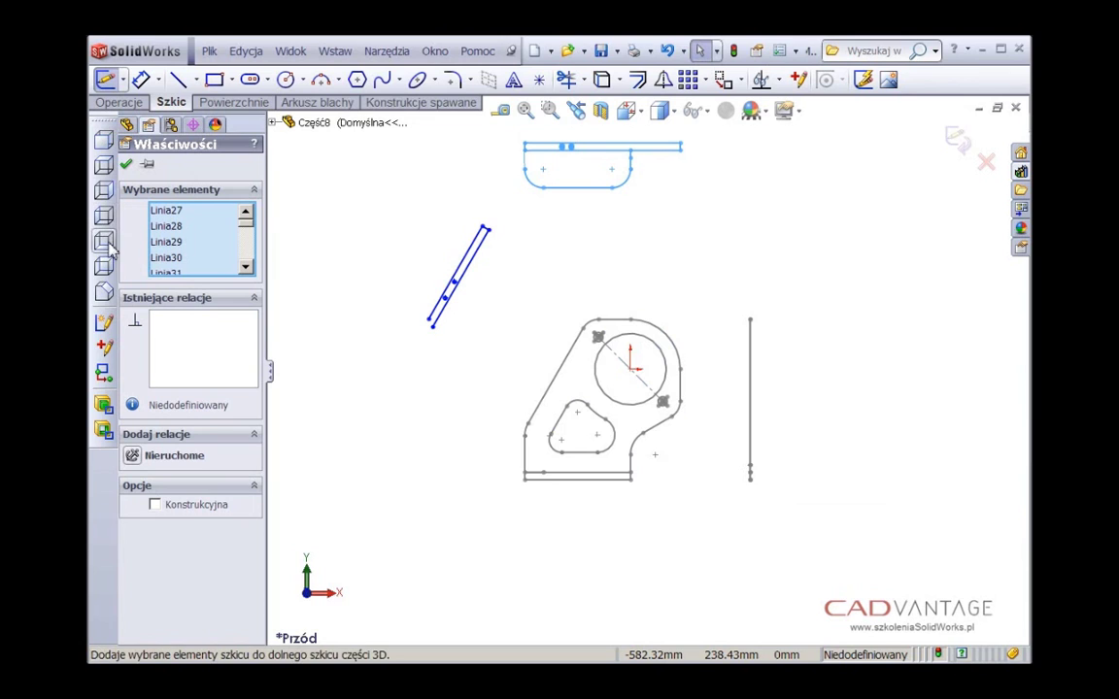
{"action": "left_click", "coordinate": [104, 165]}
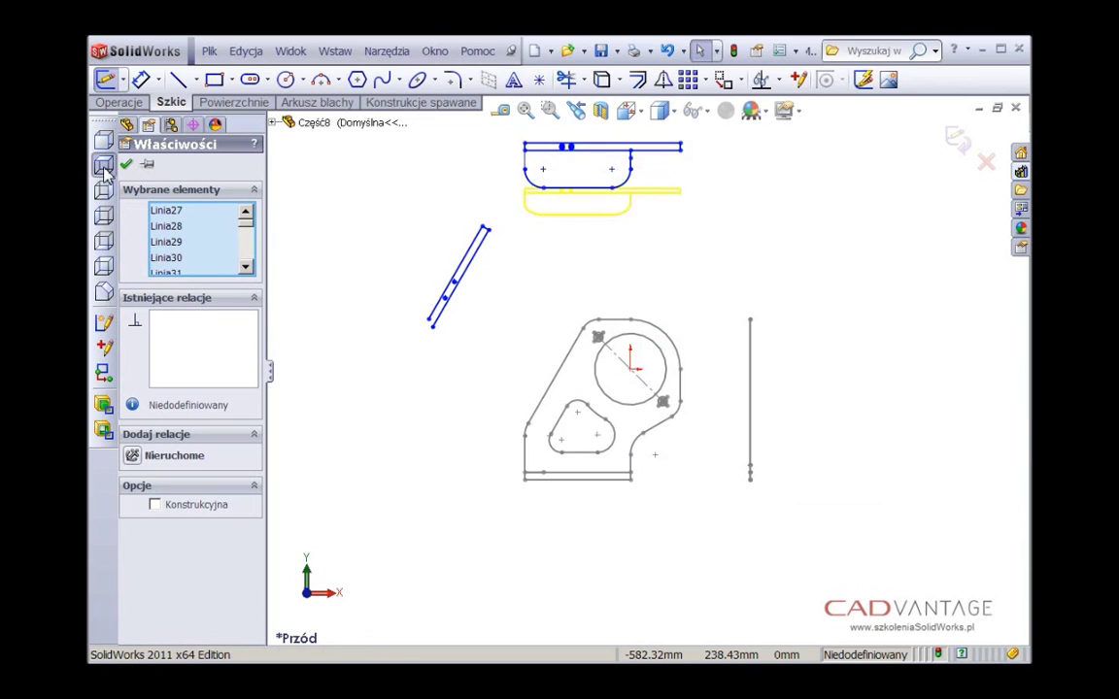
Move the slanted view, including the profile's slanted left edge, into an Auxiliary sketch
{"action": "left_click_drag", "start_coordinate": [379, 189], "coordinate": [497, 336]}
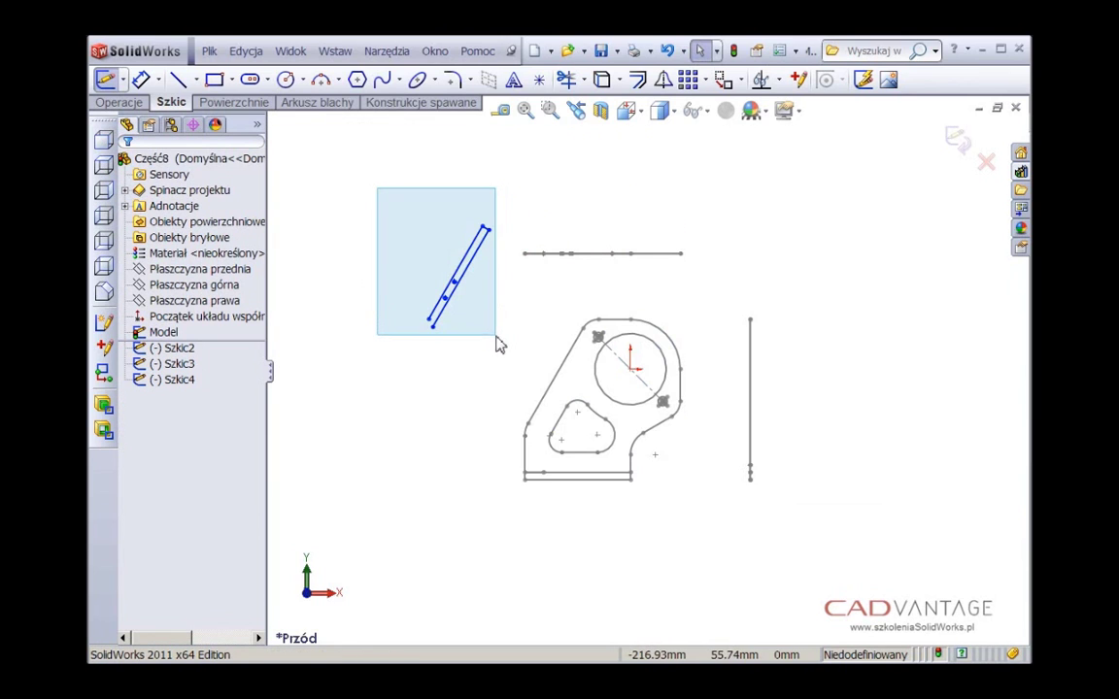
{"action": "left_click", "coordinate": [549, 386], "text": "ctrl"}
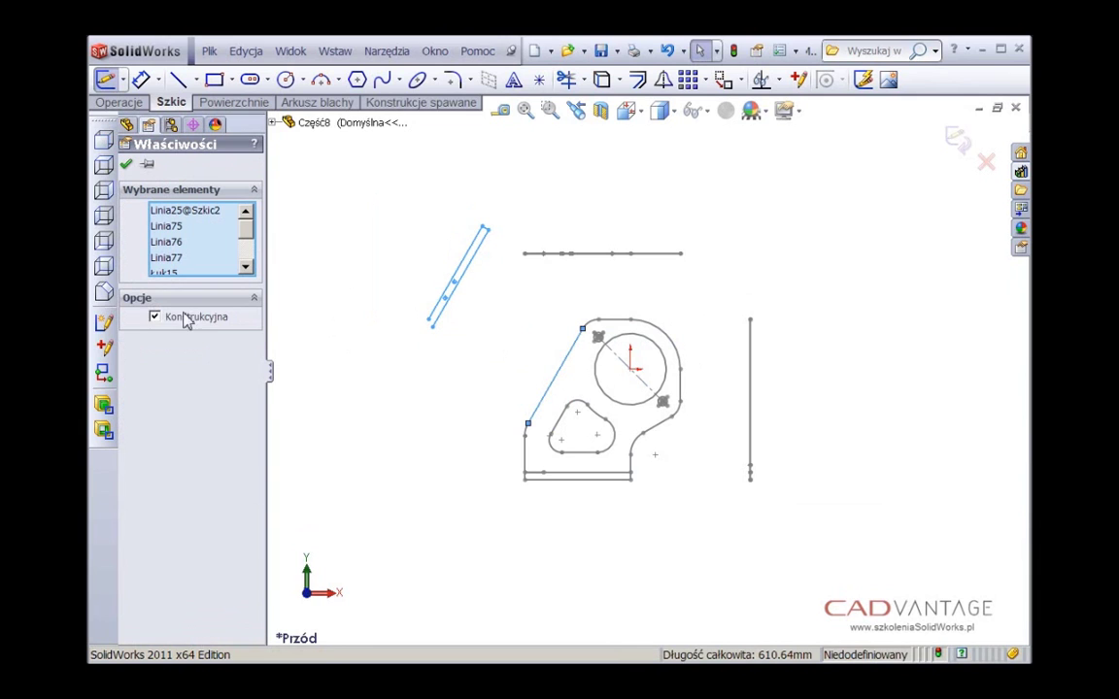
{"action": "left_click", "coordinate": [104, 266]}
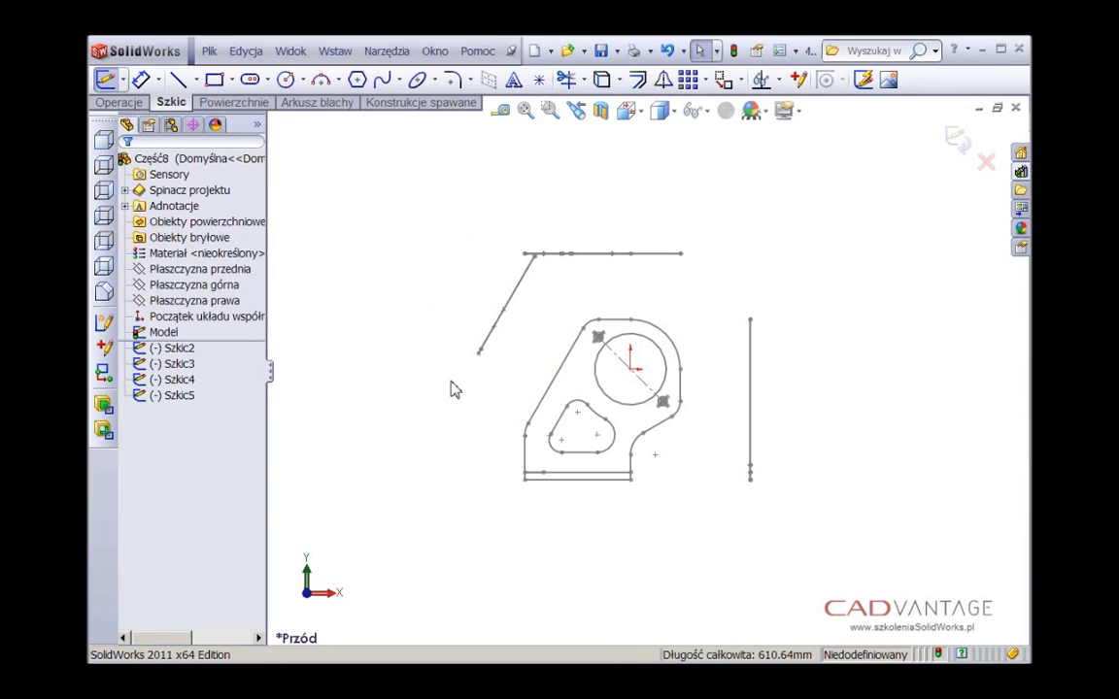
{"action": "middle_click_drag", "start_coordinate": [656, 331], "coordinate": [619, 387]}
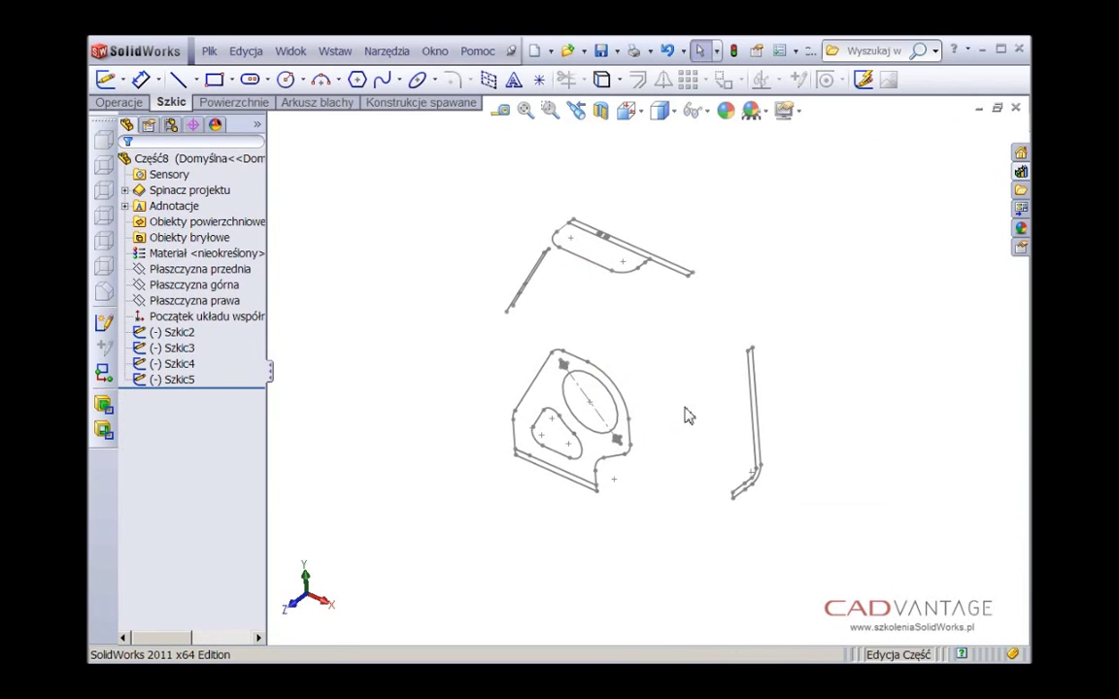
Align the top-view sketch's long edge with the matching top edge of Szkic2
{"action": "left_click", "coordinate": [638, 262]}
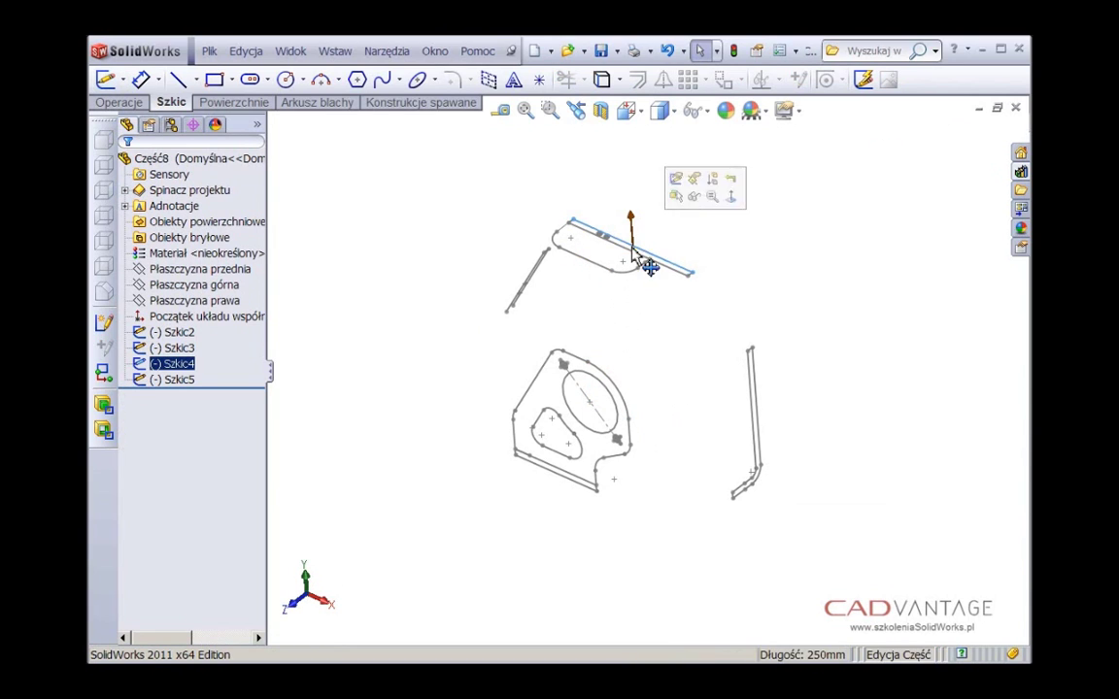
{"action": "left_click", "coordinate": [575, 359], "text": "ctrl"}
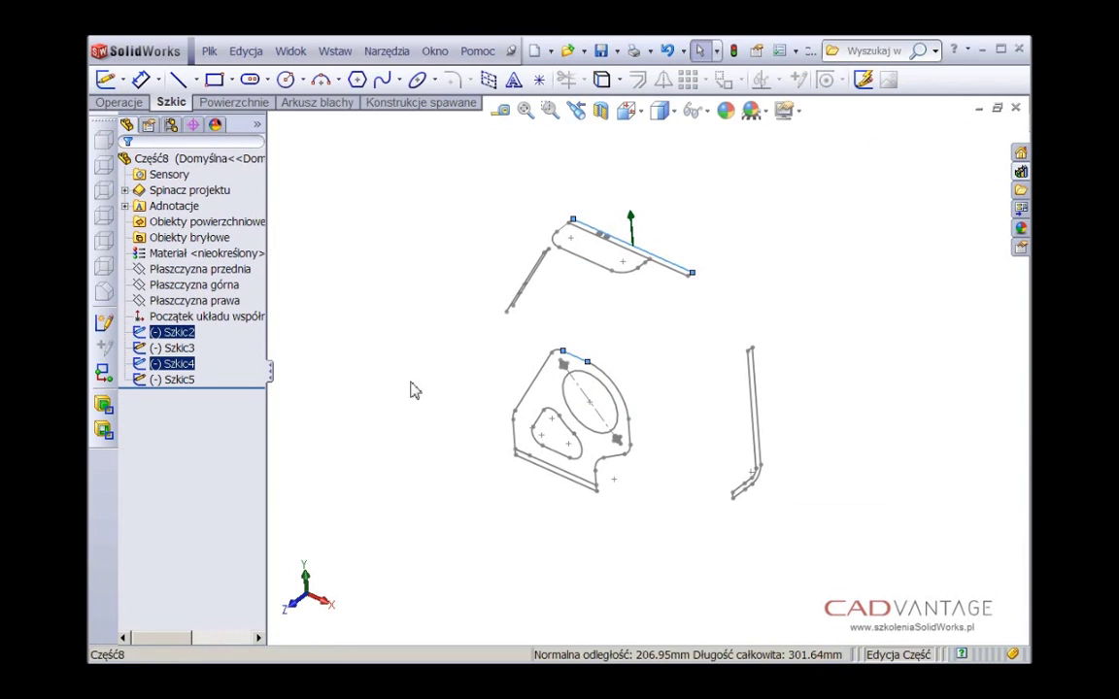
{"action": "left_click", "coordinate": [103, 374]}
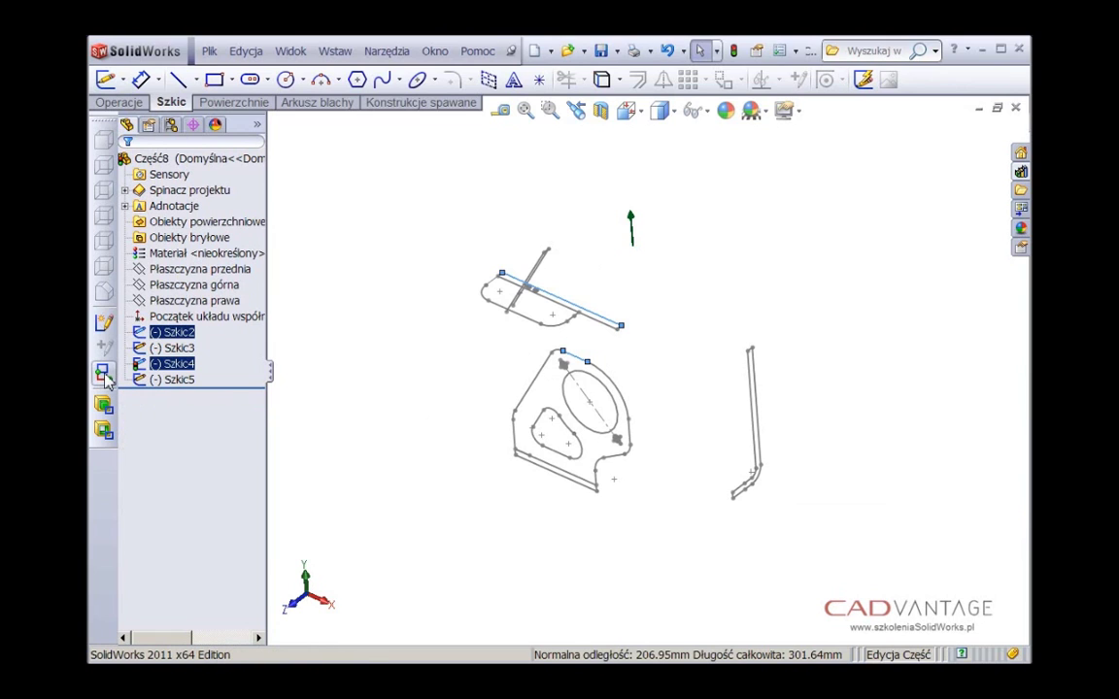
{"action": "left_click", "coordinate": [424, 424]}
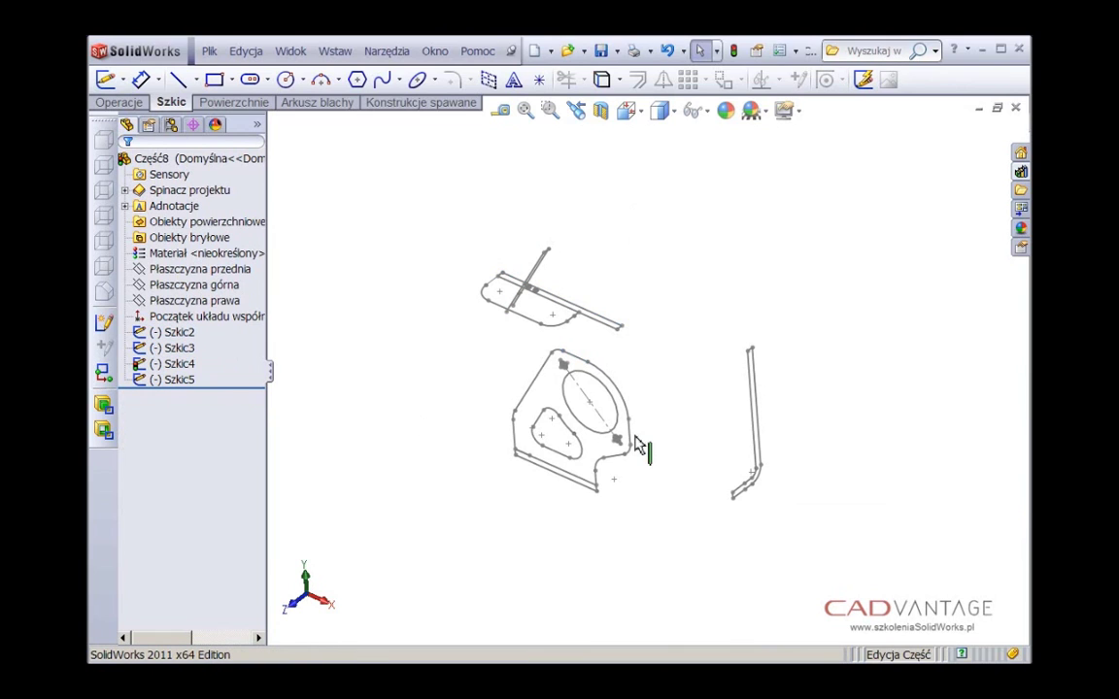
Align the side profile's vertical line with the main outline's short edge and view it face-on
{"action": "left_click", "coordinate": [758, 418]}
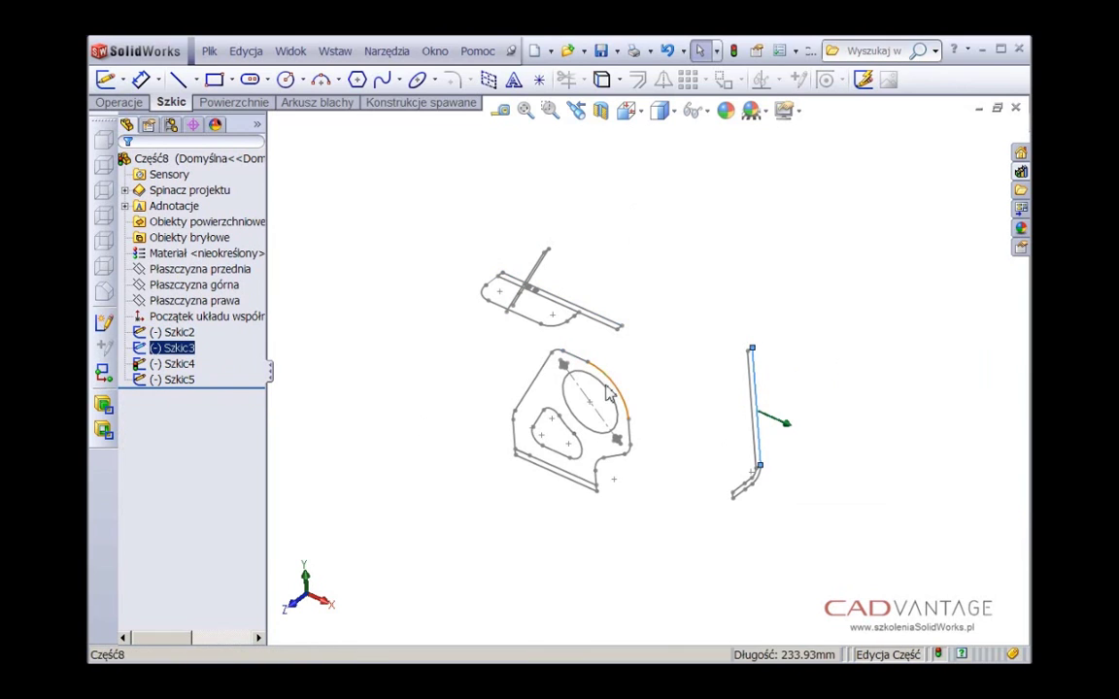
{"action": "left_click", "coordinate": [631, 434], "text": "ctrl"}
{"action": "left_click", "coordinate": [103, 374]}
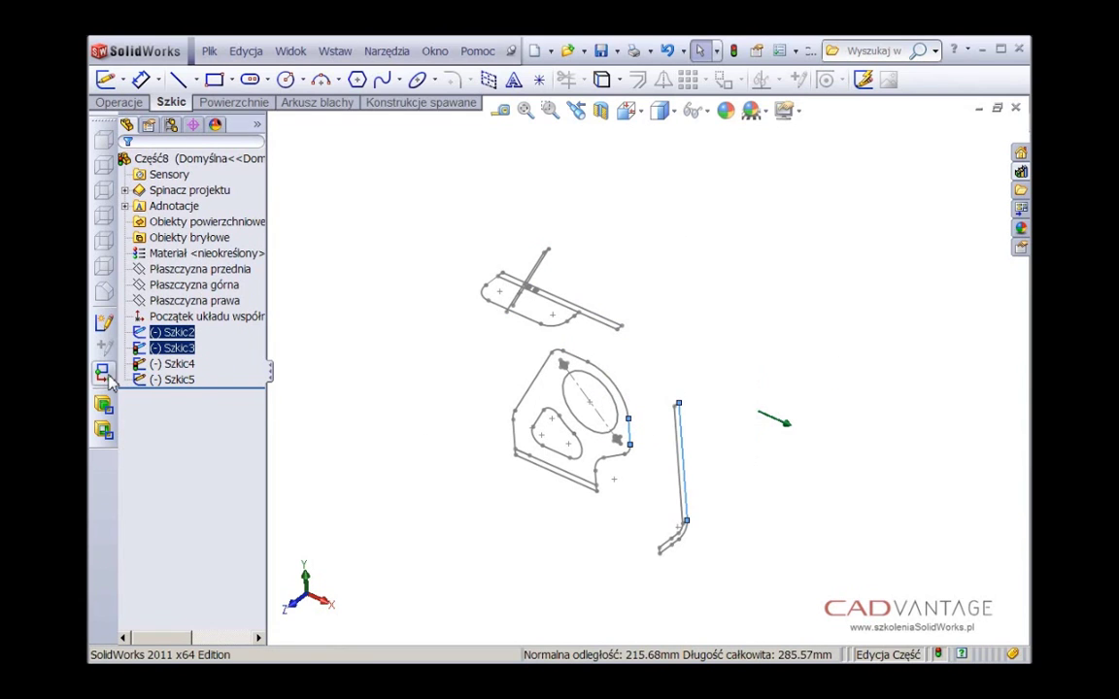
{"action": "left_click", "coordinate": [719, 390]}
{"action": "mouse_move", "coordinate": [550, 340]}
{"action": "middle_mouse_down"}
{"action": "mouse_move", "coordinate": [632, 342]}
{"action": "mouse_move", "coordinate": [609, 332]}
{"action": "mouse_move", "coordinate": [636, 379]}
{"action": "middle_mouse_up"}
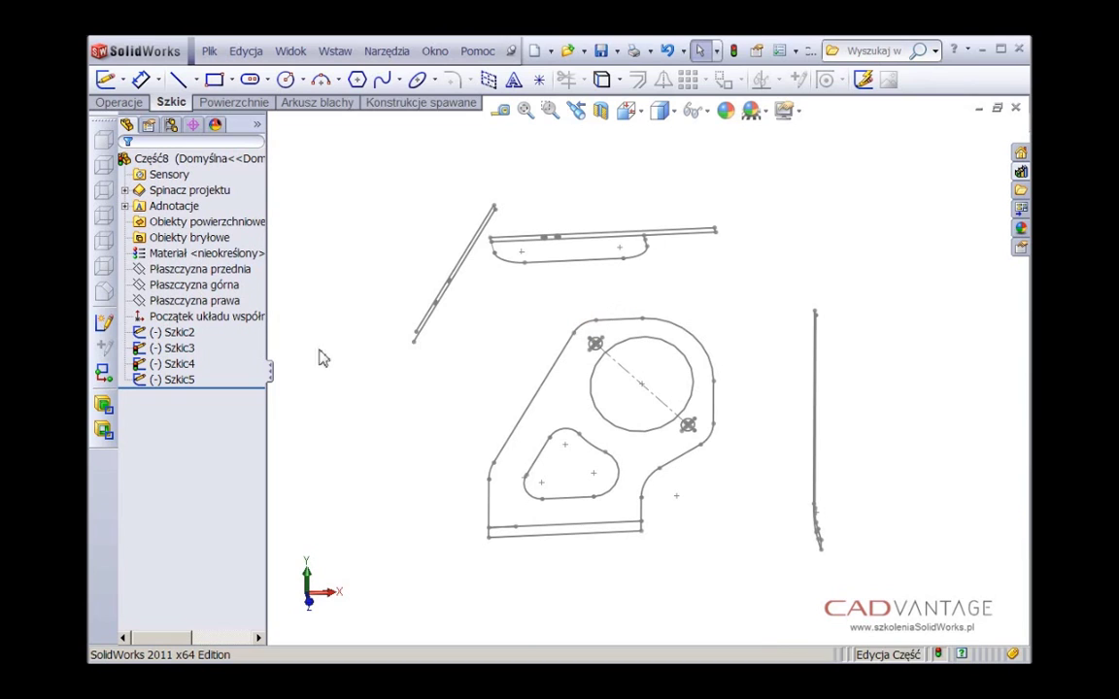
Extrude Szkic2's outer outline and thin bottom strip Up To Vertex at the side profile's end
{"action": "left_click", "coordinate": [172, 332]}
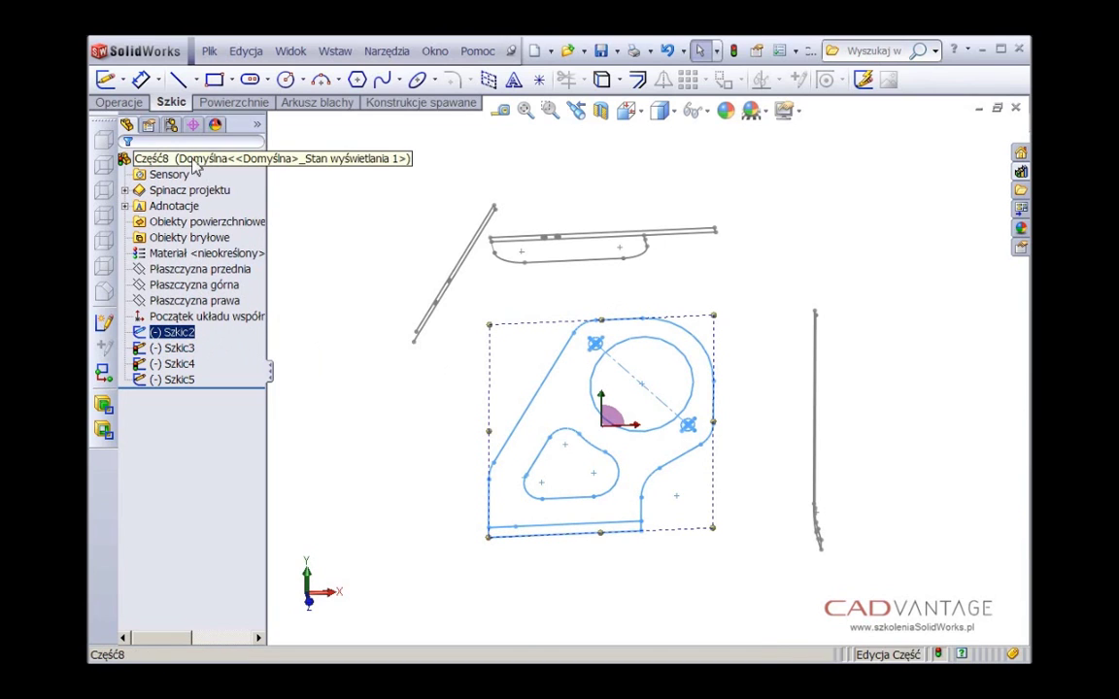
{"action": "left_click", "coordinate": [130, 107]}
{"action": "left_click", "coordinate": [105, 80]}
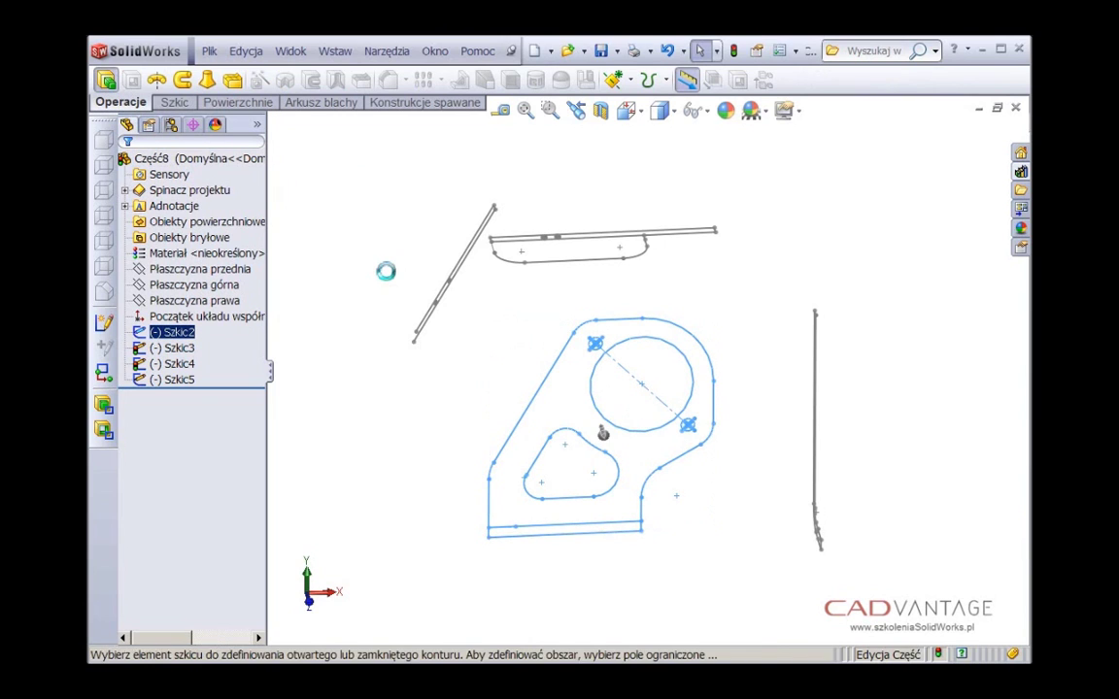
{"action": "left_click", "coordinate": [562, 471]}
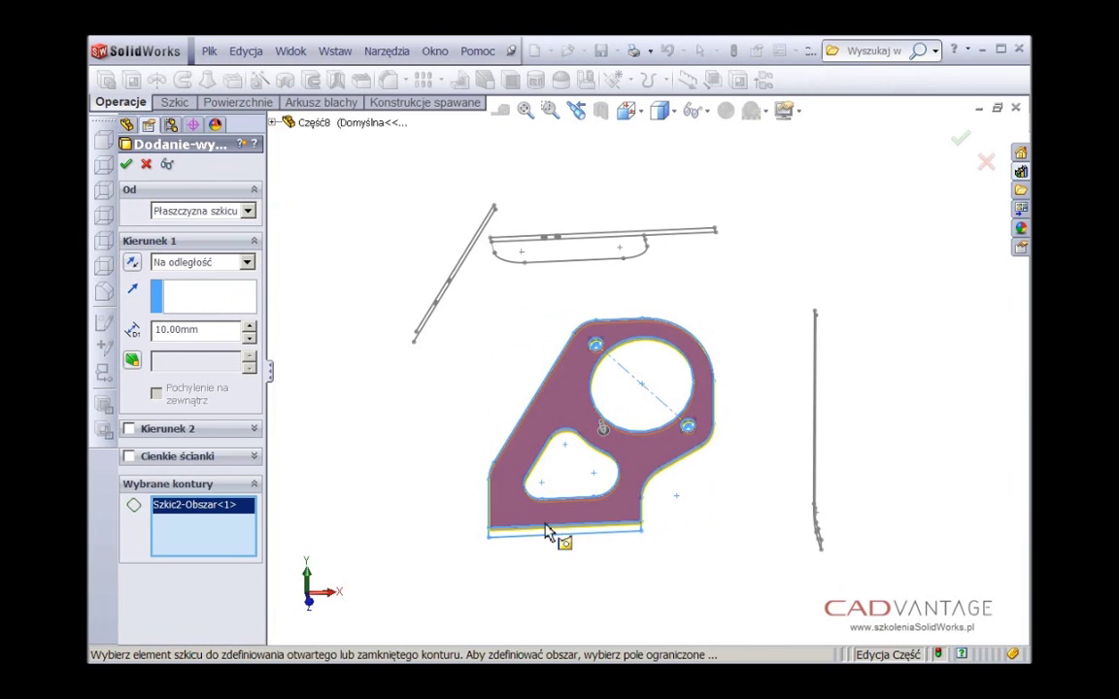
{"action": "key", "text": "g"}
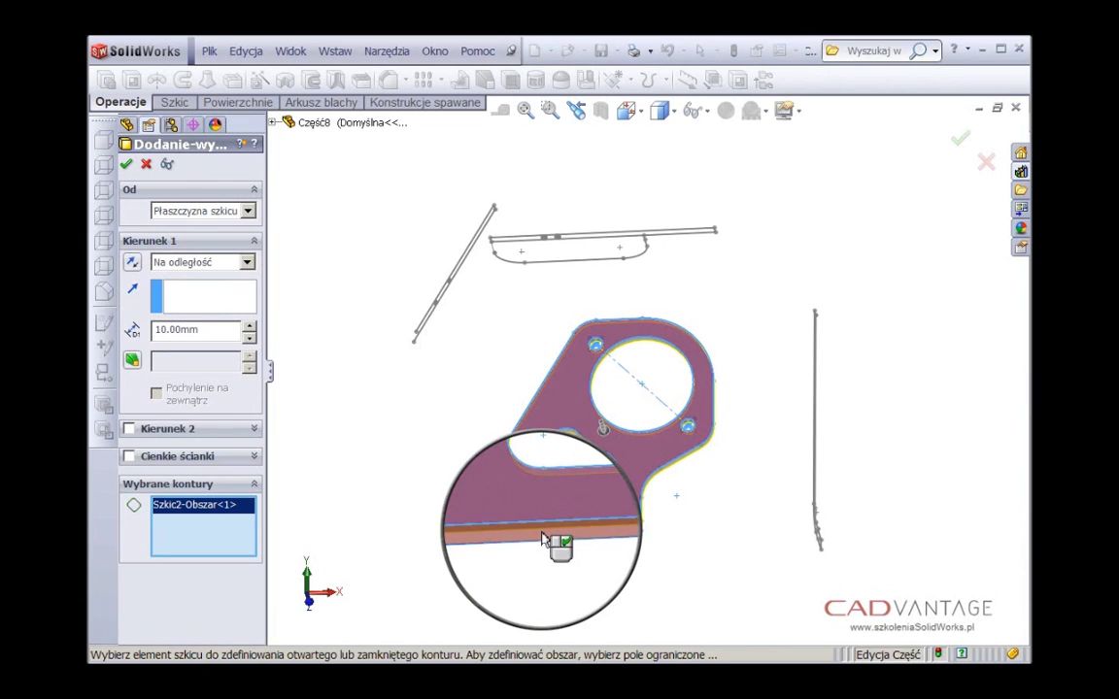
{"action": "left_click", "coordinate": [543, 537]}
{"action": "left_click", "coordinate": [194, 262]}
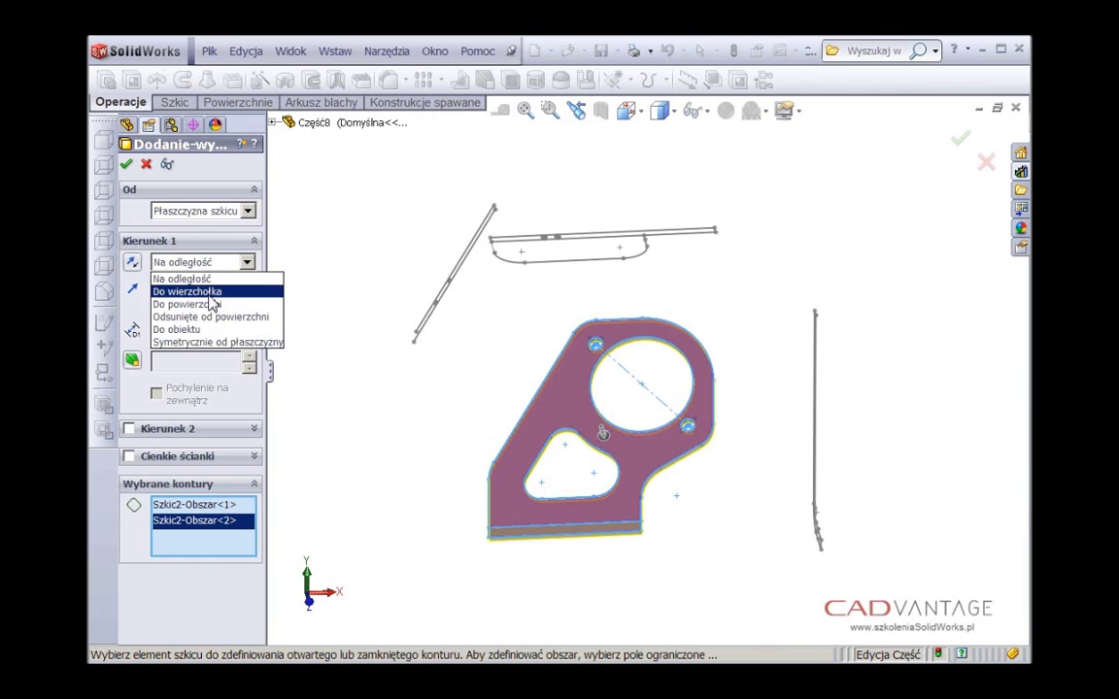
{"action": "left_click", "coordinate": [194, 292]}
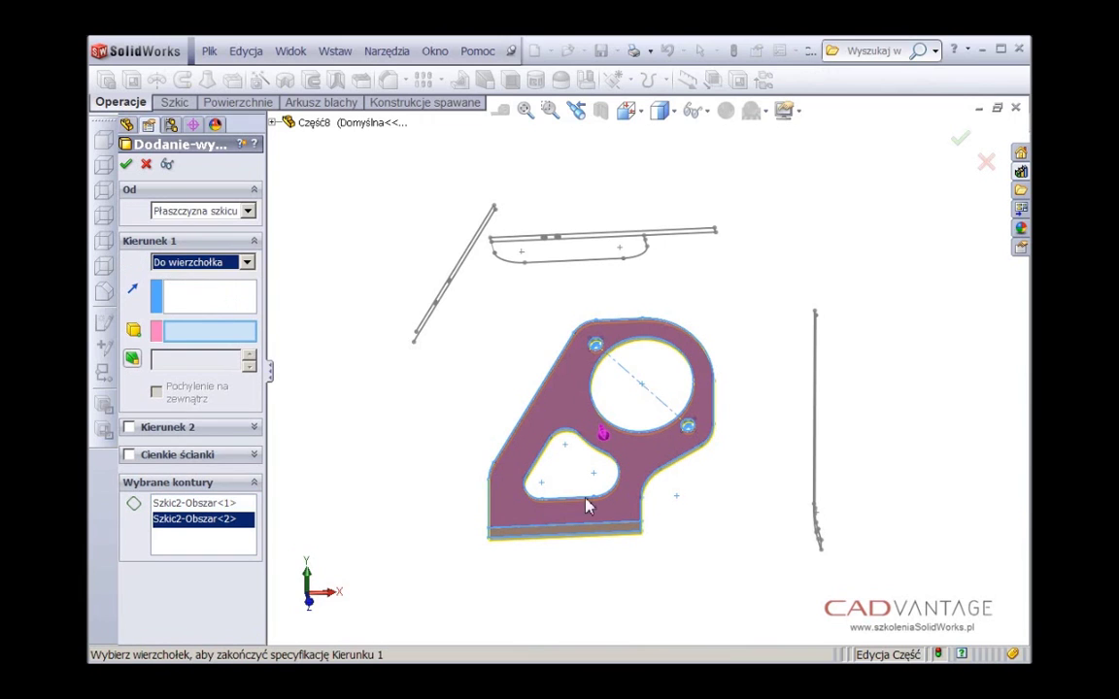
{"action": "left_click", "coordinate": [821, 554]}
{"action": "key", "text": "Return"}
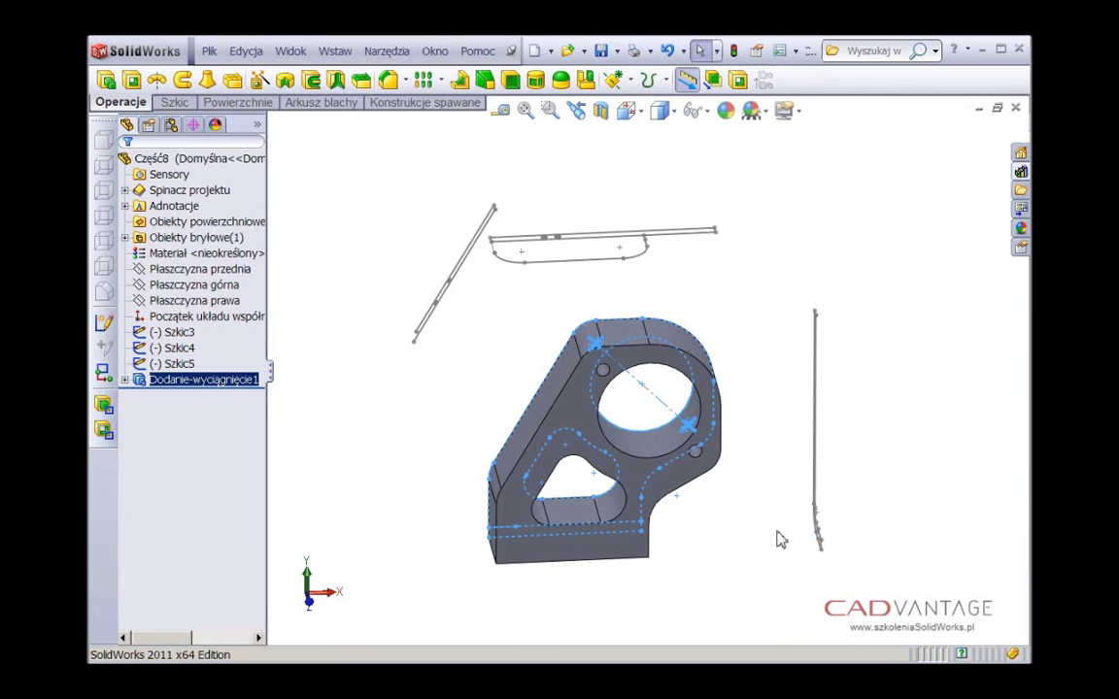
{"action": "mouse_move", "coordinate": [782, 540]}
{"action": "middle_mouse_down"}
{"action": "mouse_move", "coordinate": [887, 480]}
{"action": "mouse_move", "coordinate": [832, 537]}
{"action": "middle_mouse_up"}
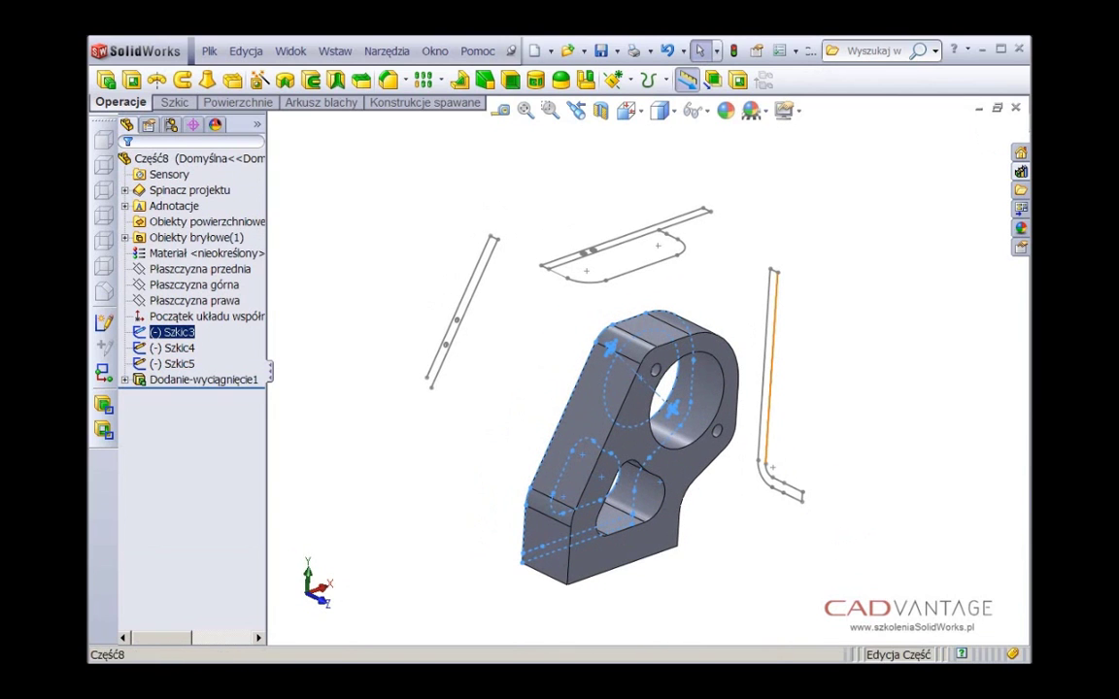
{"action": "left_click", "coordinate": [769, 369]}
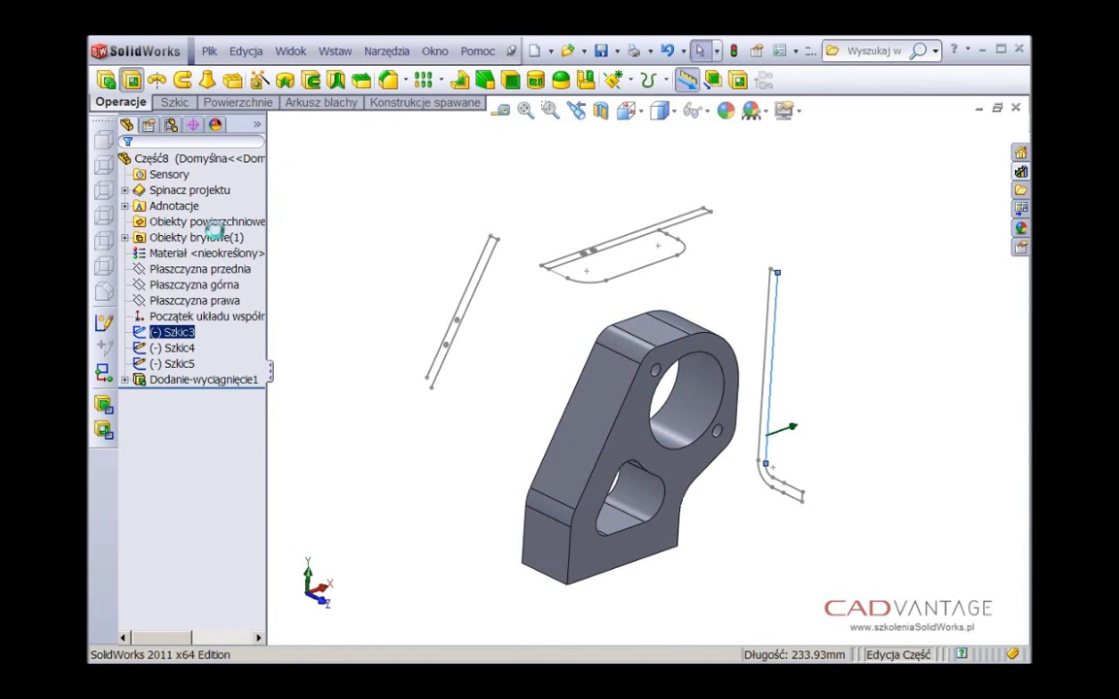
Cut through all with the side profile Szkic3, flipping the side to cut
{"action": "left_click", "coordinate": [189, 262]}
{"action": "left_click", "coordinate": [187, 289]}
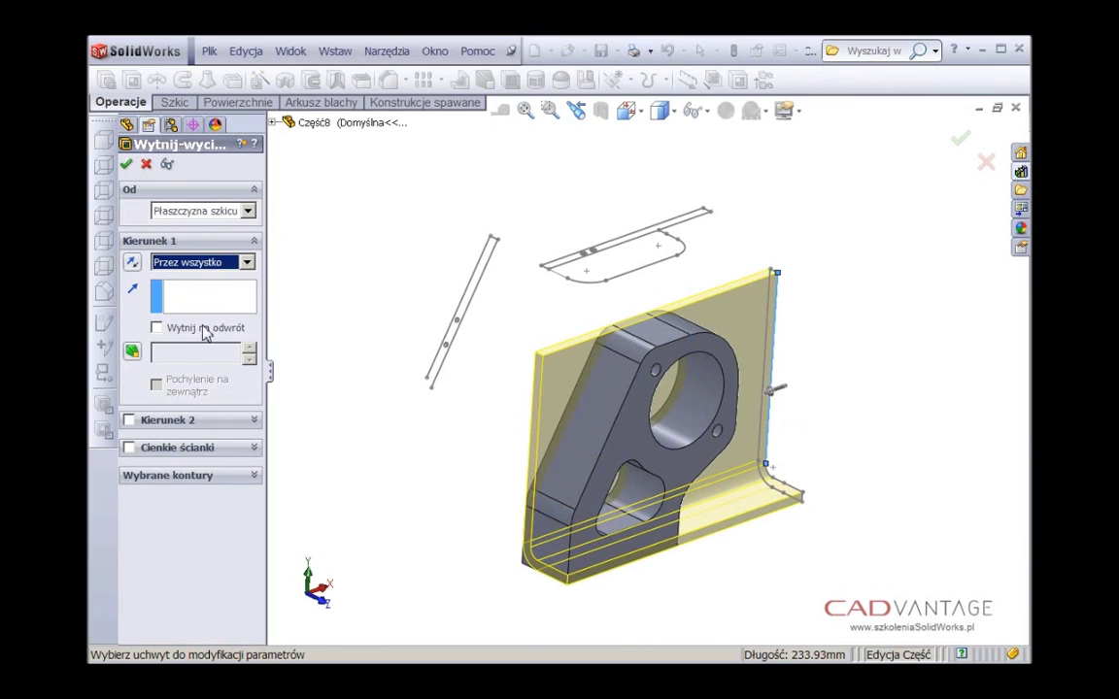
{"action": "left_click", "coordinate": [181, 330]}
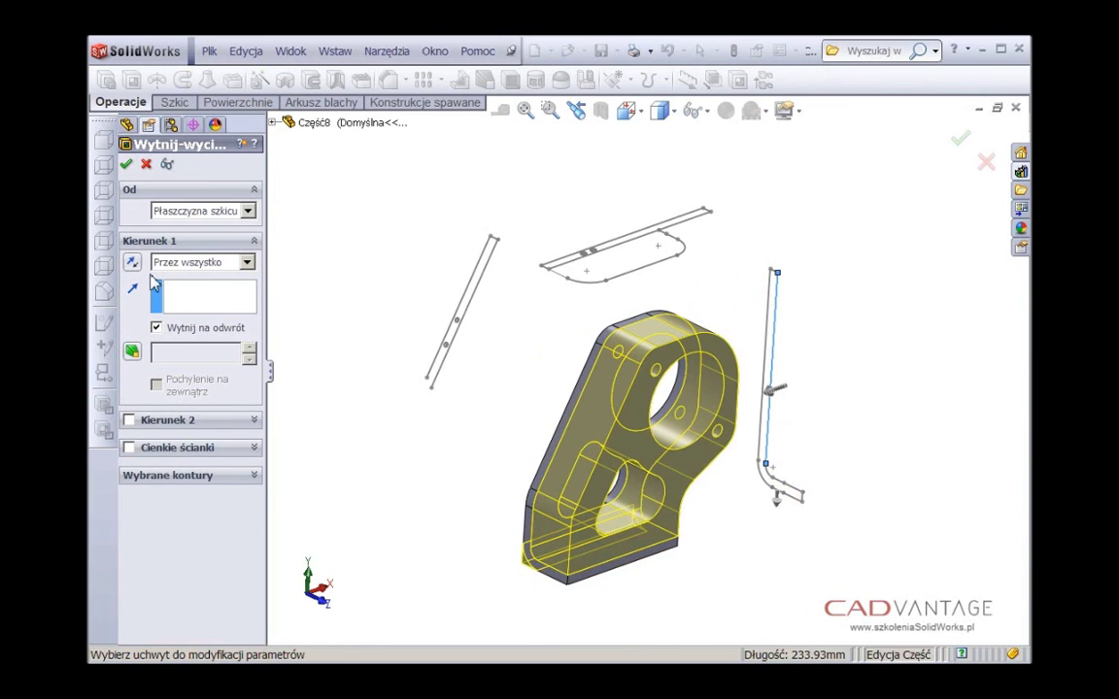
{"action": "left_click", "coordinate": [126, 165]}
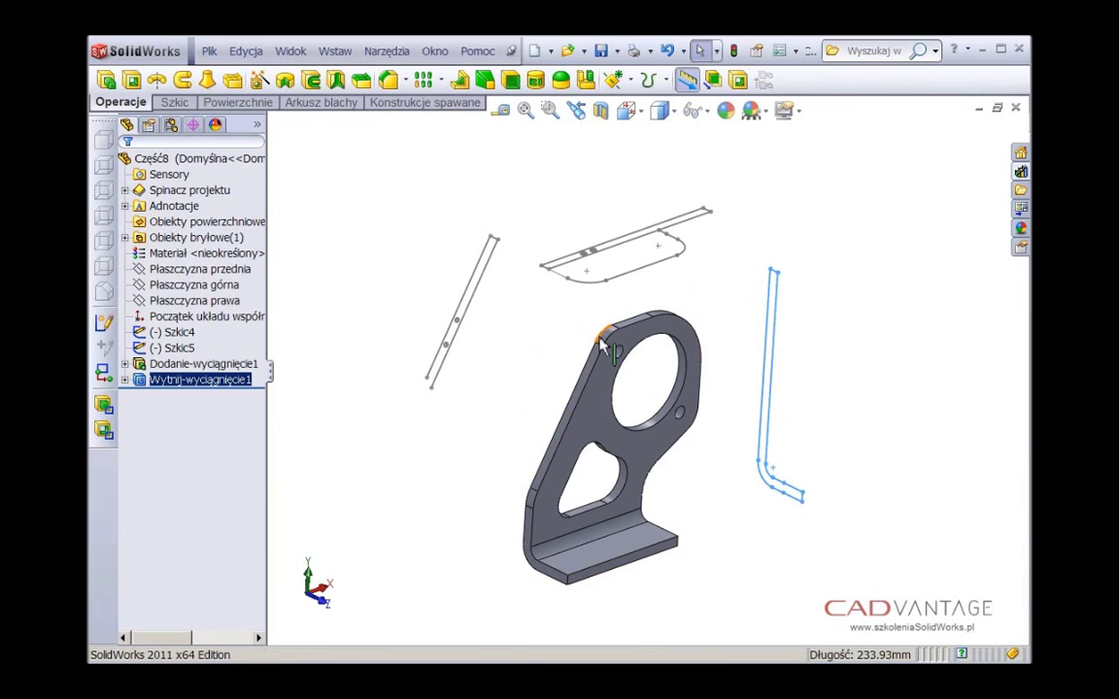
Cut through all in both directions with the top outline Szkic4
{"action": "left_click", "coordinate": [590, 281]}
{"action": "left_click", "coordinate": [132, 80]}
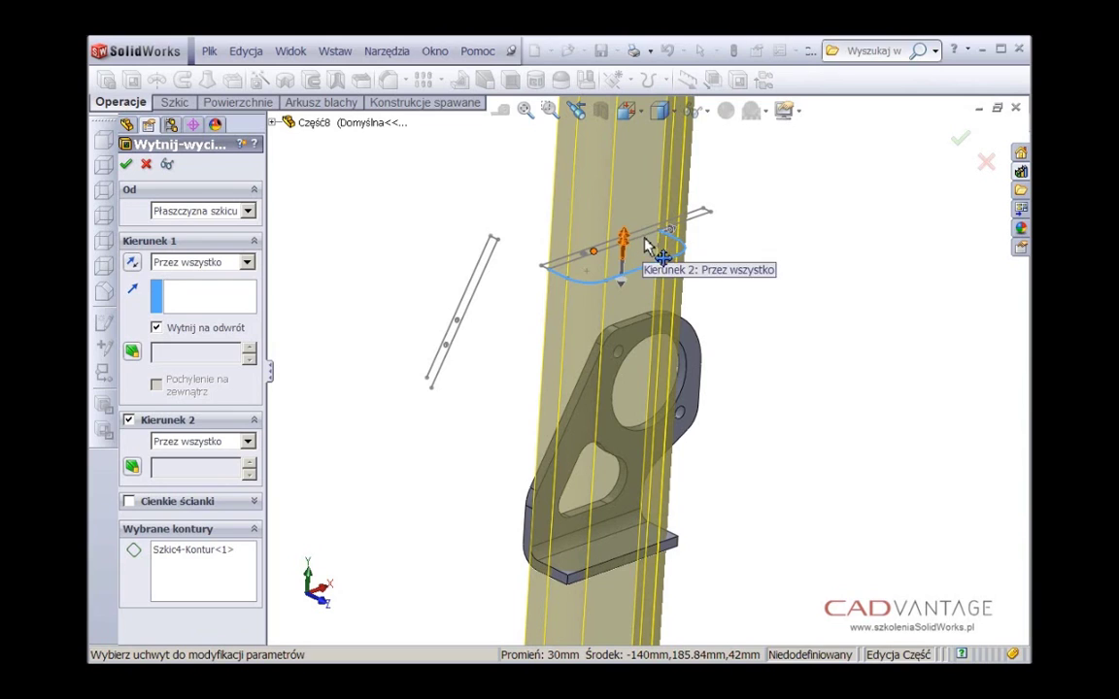
{"action": "key", "text": "g"}
{"action": "key", "text": "Escape"}
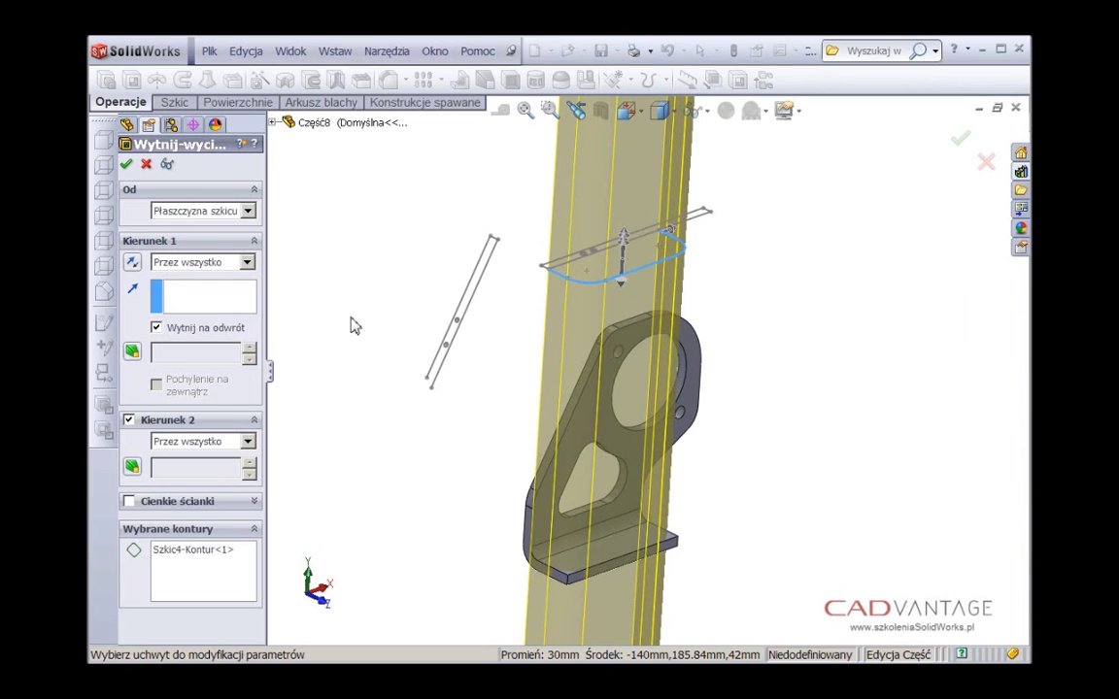
{"action": "left_click", "coordinate": [128, 165]}
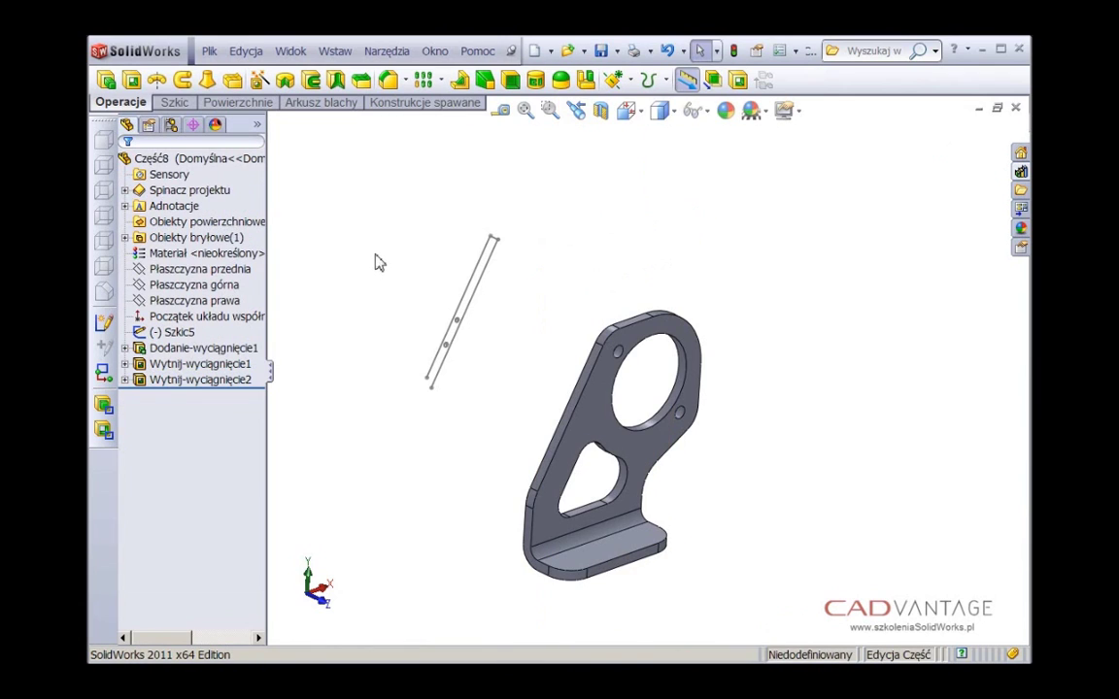
Move Szkic5 below the last cut in the feature tree and edit it
{"action": "left_click", "coordinate": [467, 302]}
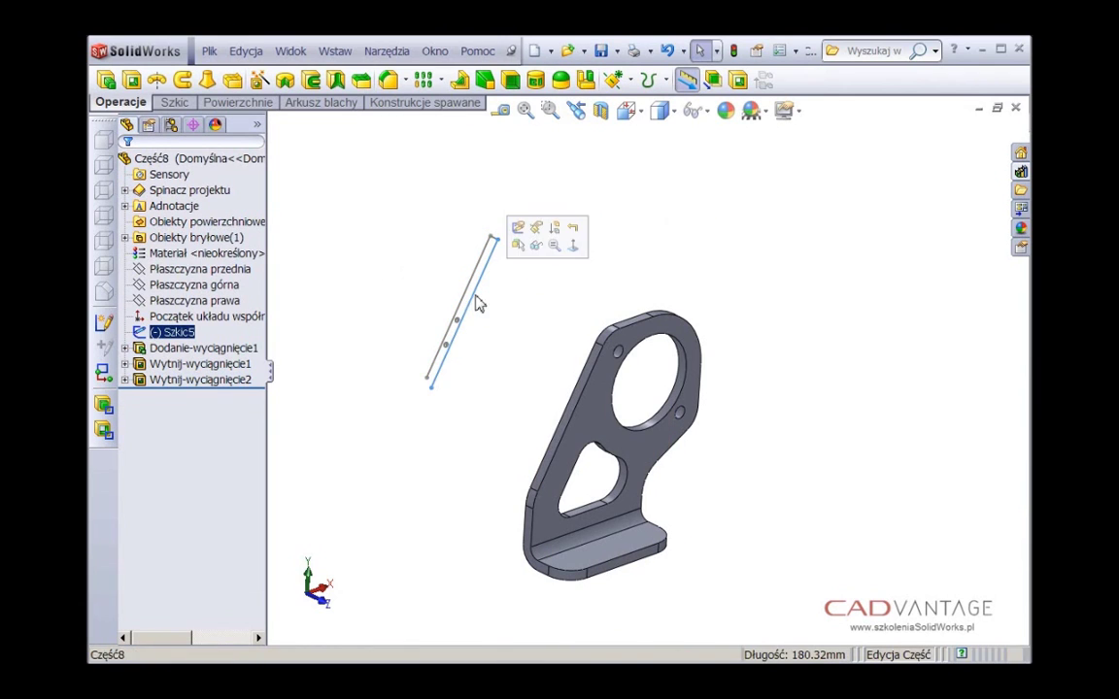
{"action": "left_click", "coordinate": [571, 257]}
{"action": "left_click", "coordinate": [532, 270]}
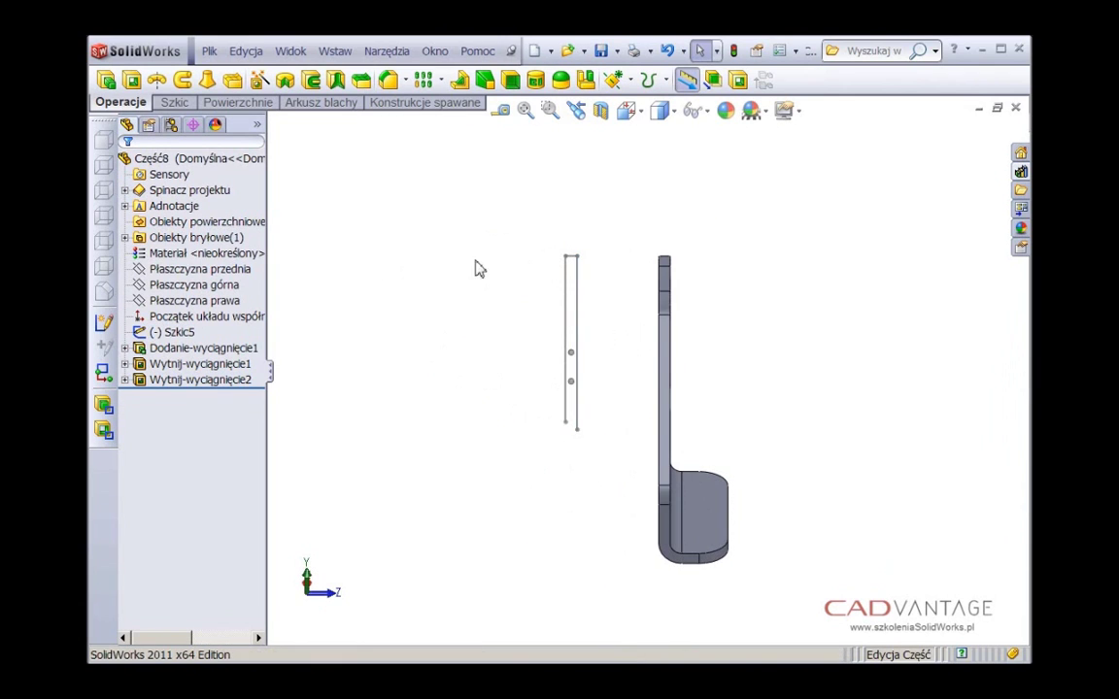
{"action": "mouse_move", "coordinate": [168, 332]}
{"action": "left_mouse_down"}
{"action": "mouse_move", "coordinate": [179, 392]}
{"action": "mouse_move", "coordinate": [186, 386]}
{"action": "left_mouse_up"}
{"action": "right_click", "coordinate": [178, 389]}
{"action": "left_click", "coordinate": [163, 333]}
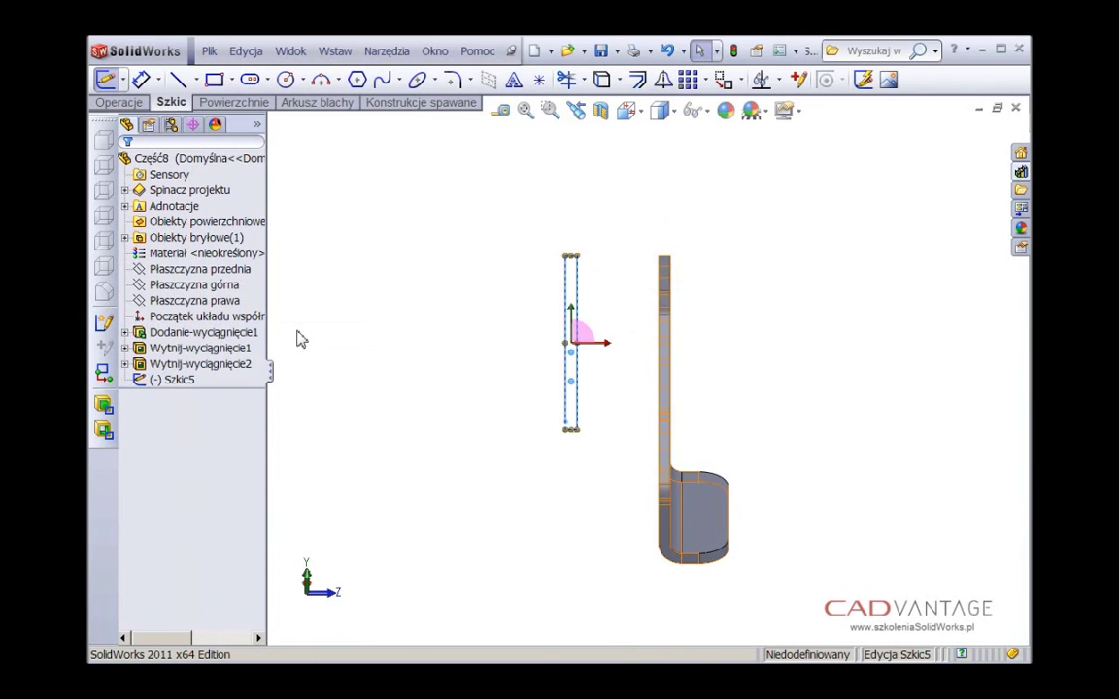
Move all Szkic5 lines from their top endpoint onto the bracket's plate and exit the sketch
{"action": "left_click_drag", "start_coordinate": [489, 234], "coordinate": [612, 500]}
{"action": "right_click", "coordinate": [512, 483]}
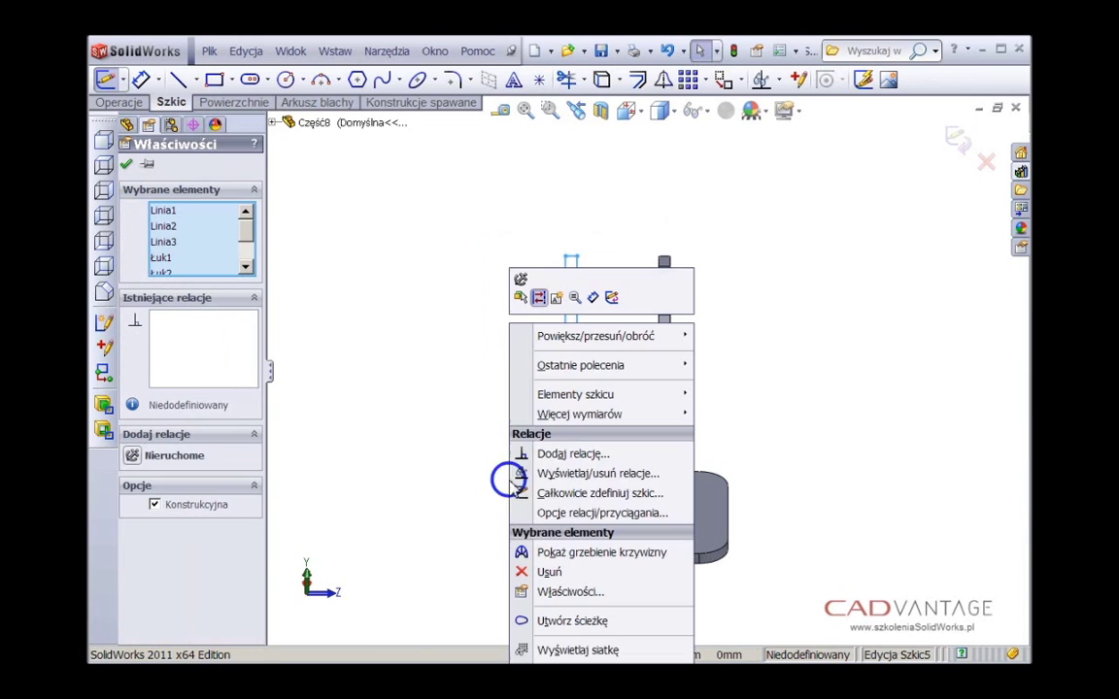
{"action": "right_click", "coordinate": [380, 183]}
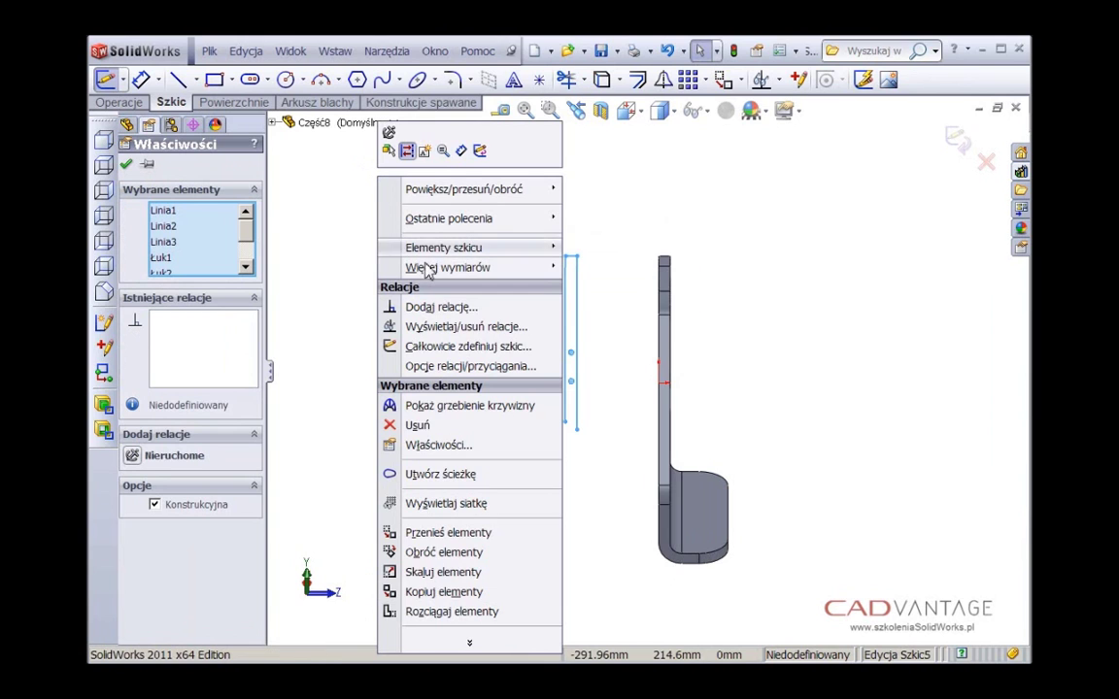
{"action": "left_click", "coordinate": [432, 532]}
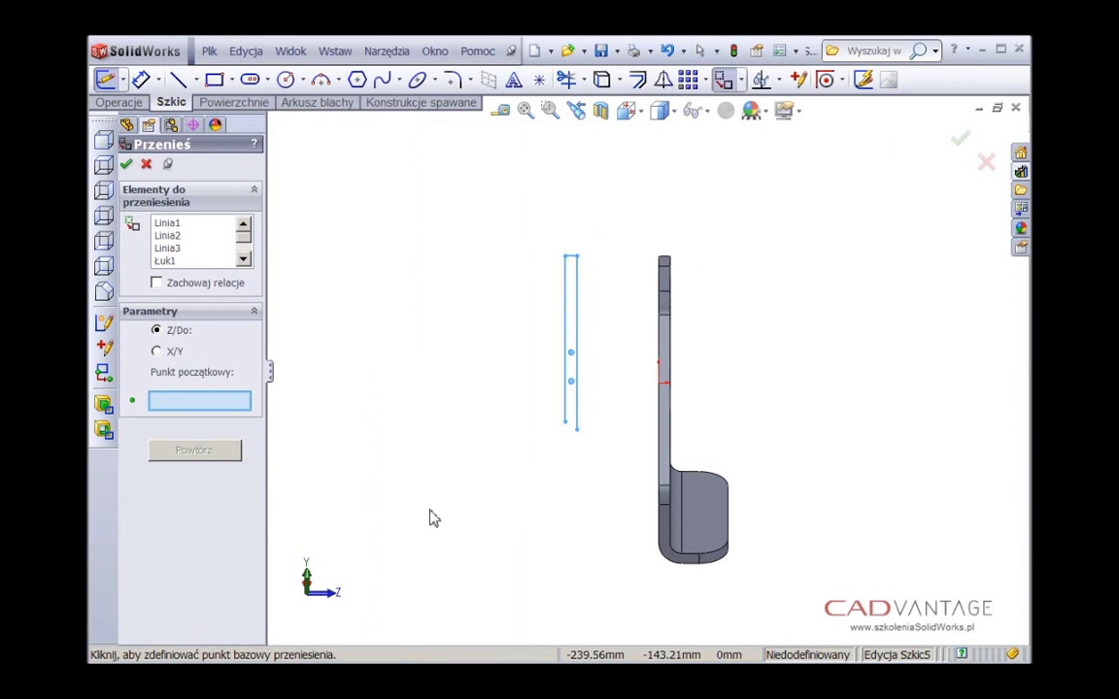
{"action": "left_click", "coordinate": [576, 257]}
{"action": "left_click", "coordinate": [673, 264]}
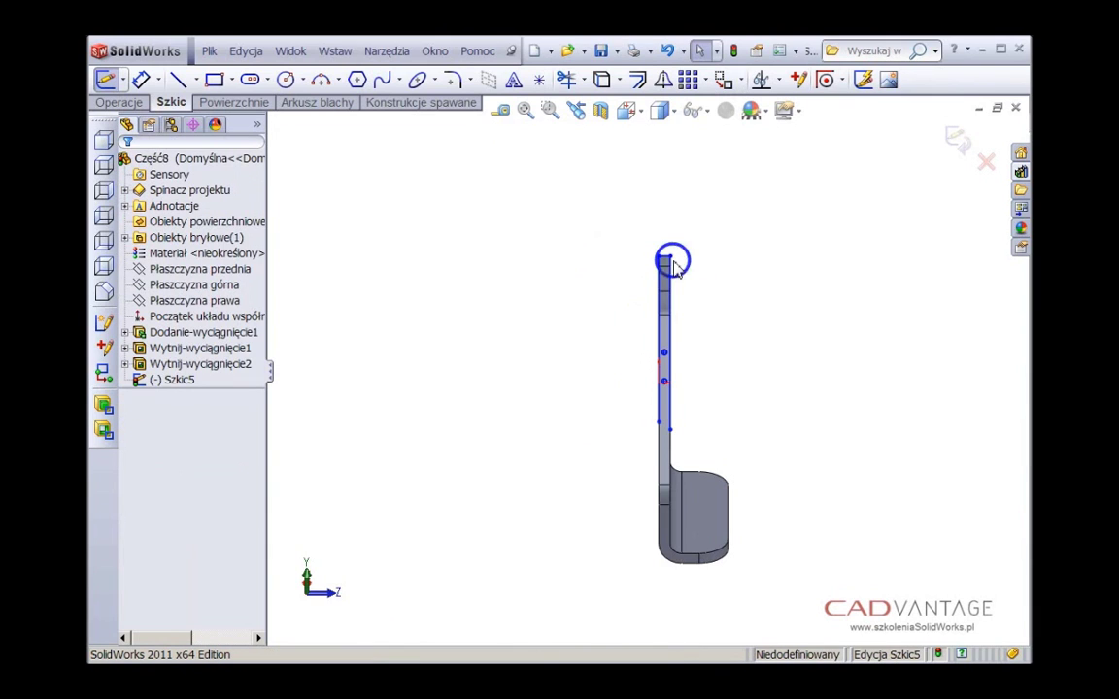
{"action": "left_click", "coordinate": [956, 142]}
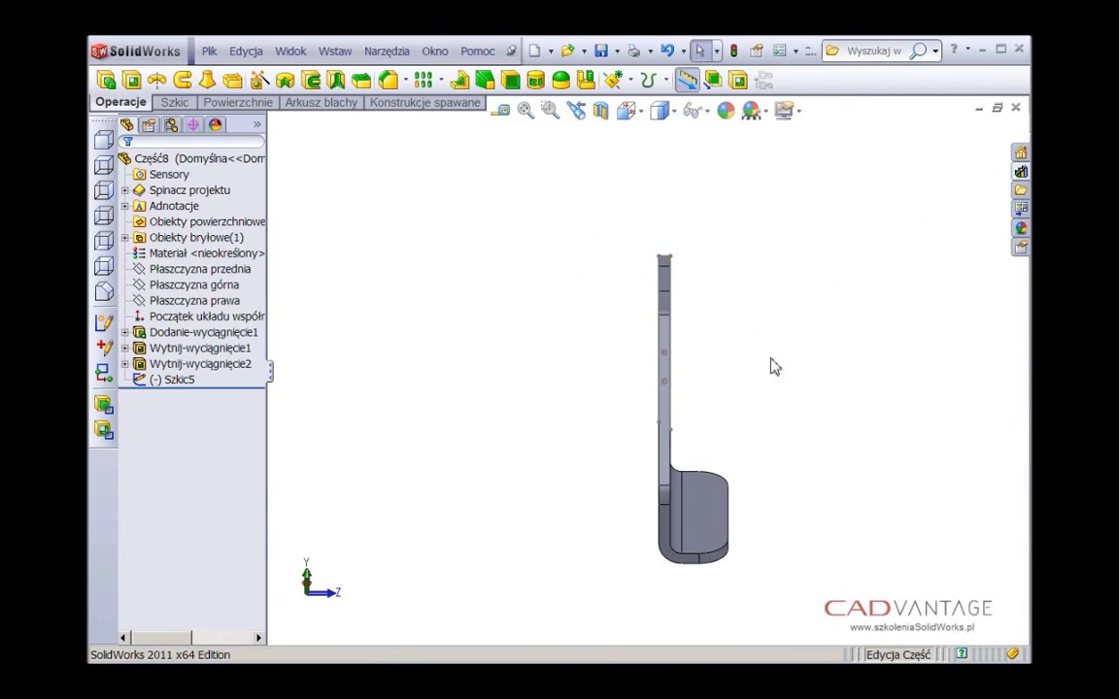
Place two ISO M4 tapped holes on the thin edge, deleting the stray extra point
{"action": "left_click", "coordinate": [664, 453]}
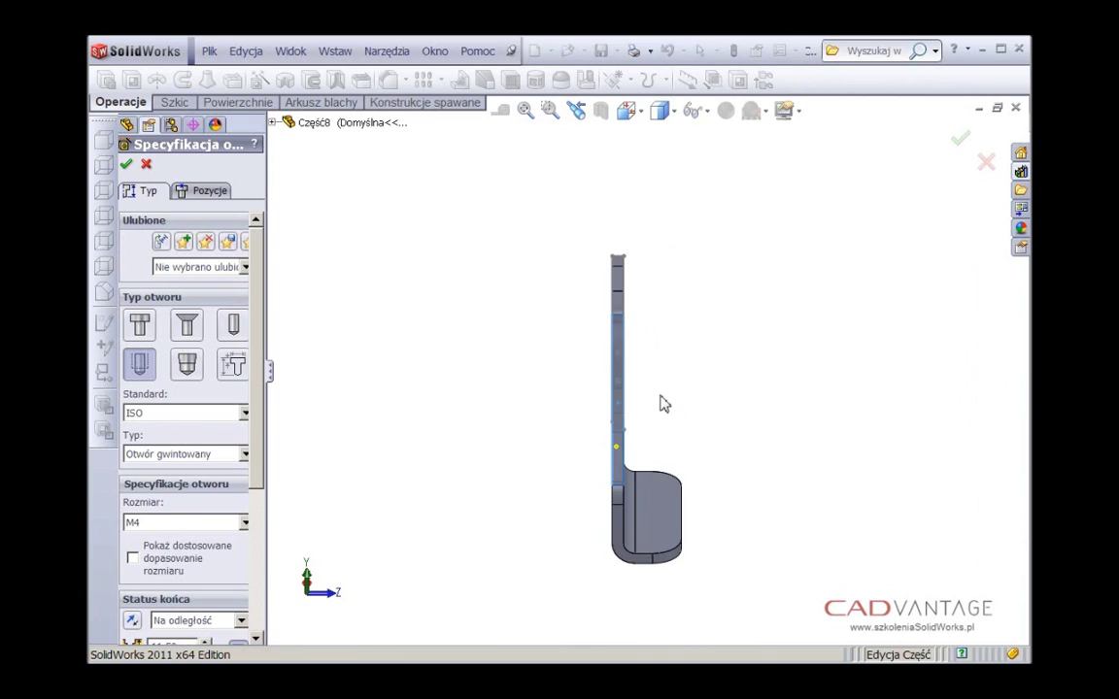
{"action": "scroll", "coordinate": [662, 403], "scroll_direction": "down", "scroll_amount": 3}
{"action": "left_click", "coordinate": [204, 192]}
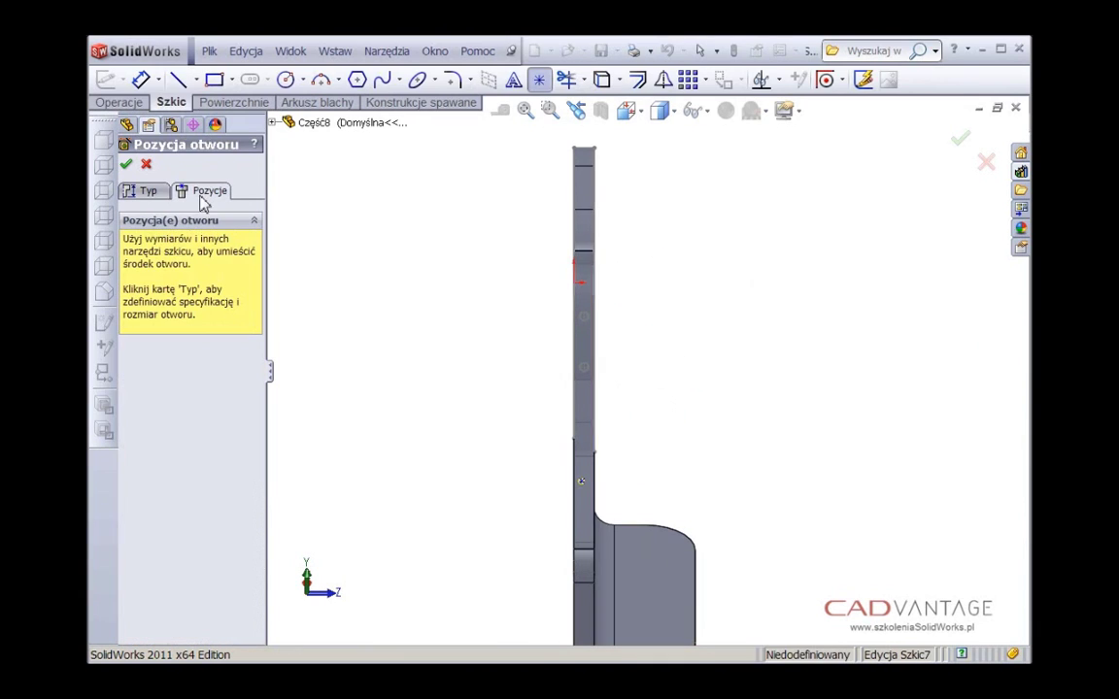
{"action": "left_click", "coordinate": [584, 319]}
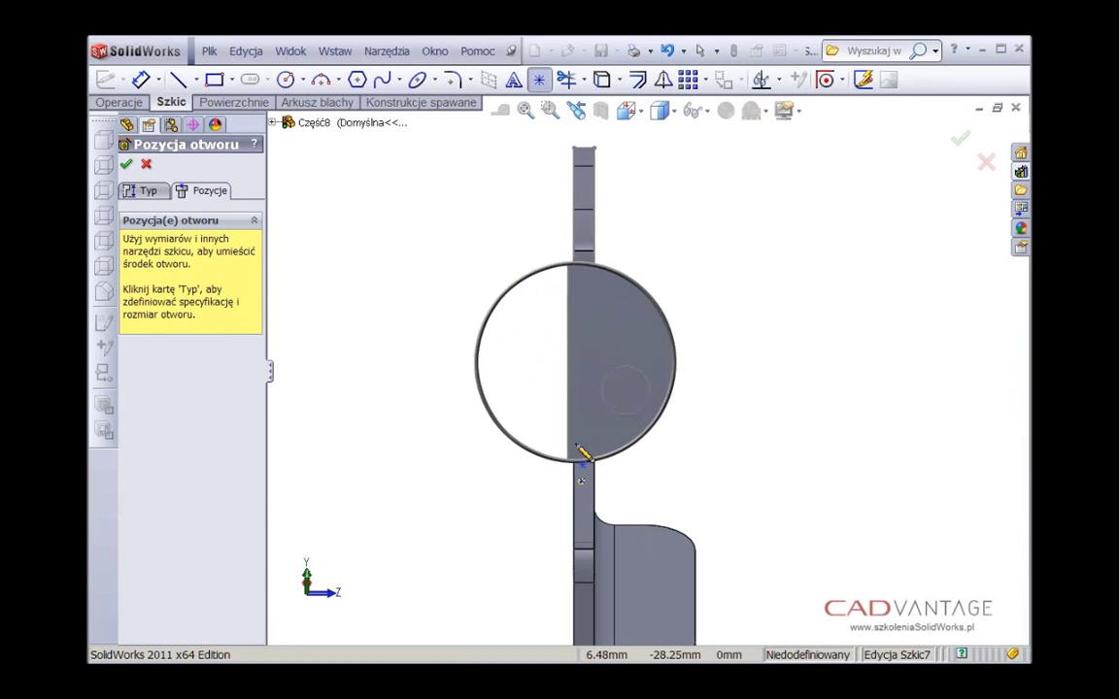
{"action": "left_click", "coordinate": [583, 367]}
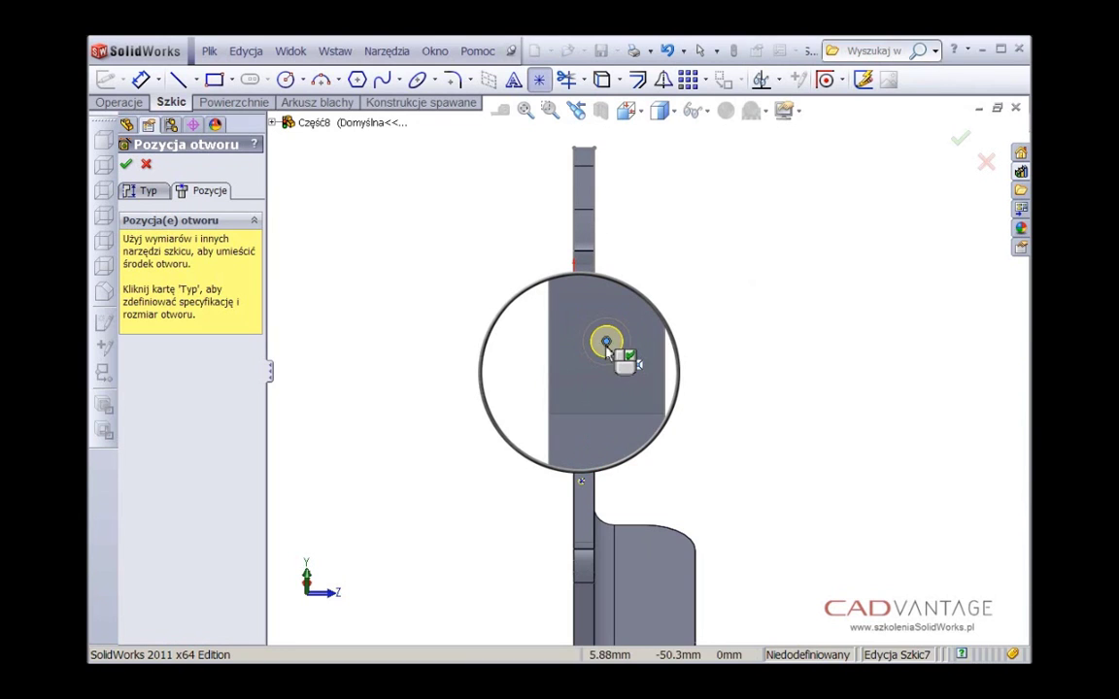
{"action": "right_click", "coordinate": [518, 439]}
{"action": "left_click", "coordinate": [553, 435]}
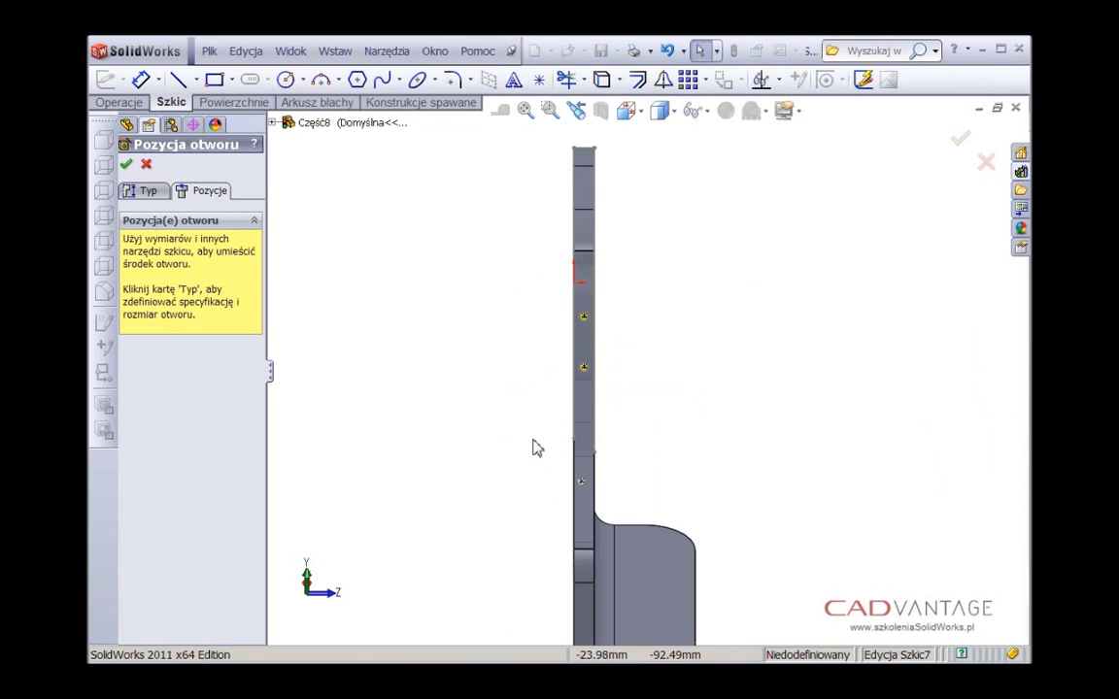
{"action": "left_click_drag", "start_coordinate": [531, 443], "coordinate": [640, 508]}
{"action": "key", "text": "Delete"}
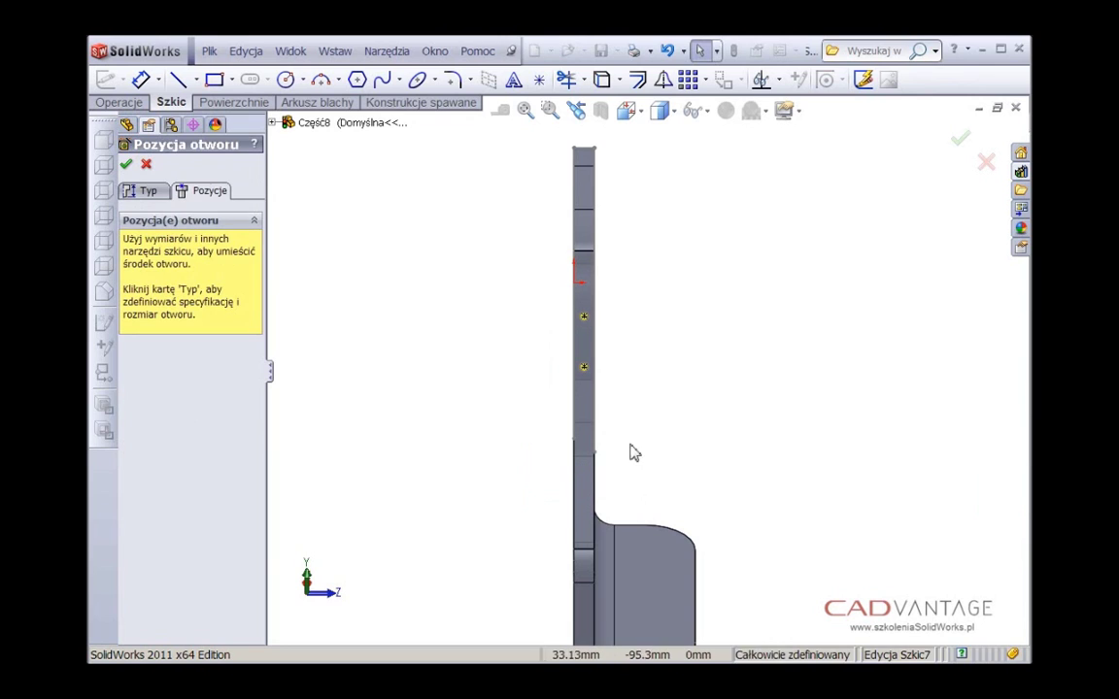
{"action": "left_click", "coordinate": [125, 165]}
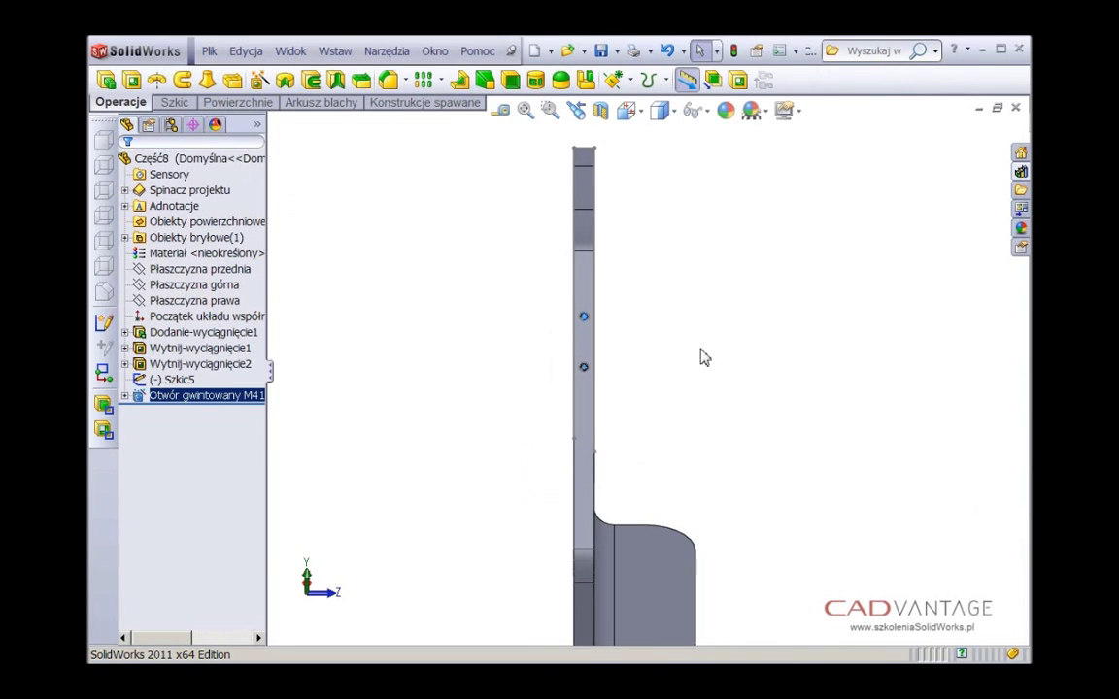
{"action": "mouse_move", "coordinate": [677, 364]}
{"action": "middle_mouse_down"}
{"action": "mouse_move", "coordinate": [609, 259]}
{"action": "mouse_move", "coordinate": [578, 396]}
{"action": "middle_mouse_up"}
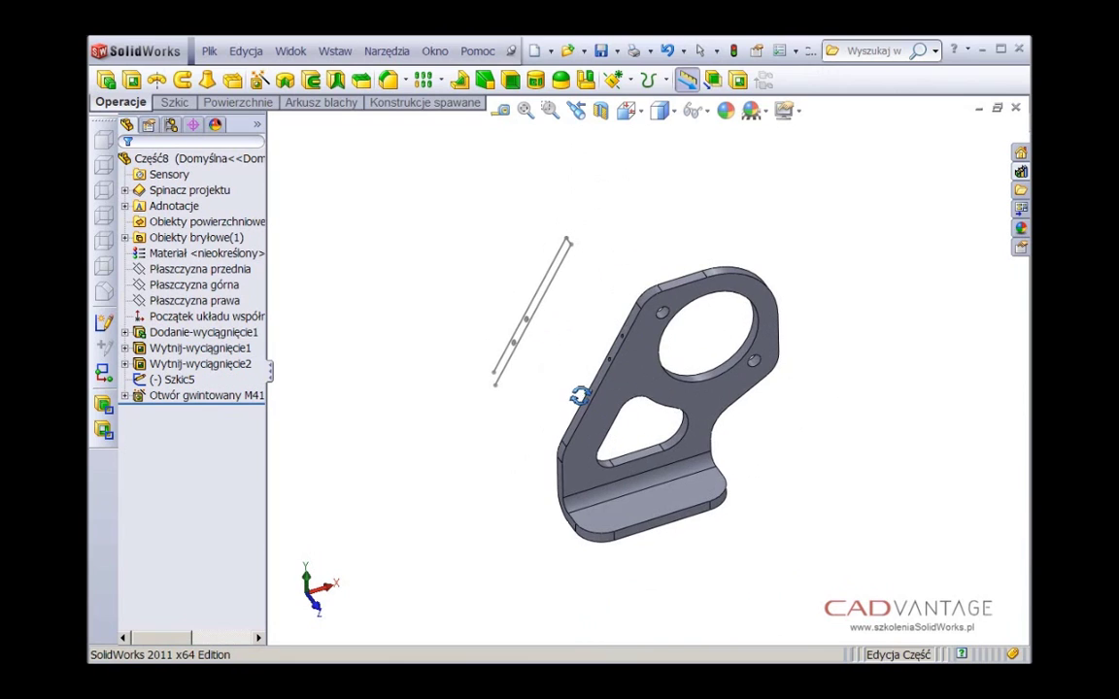
Hide Szkic5 and insert sheet-metal bends with the large flat face as the fixed face
{"action": "left_click", "coordinate": [534, 303]}
{"action": "left_click", "coordinate": [625, 230]}
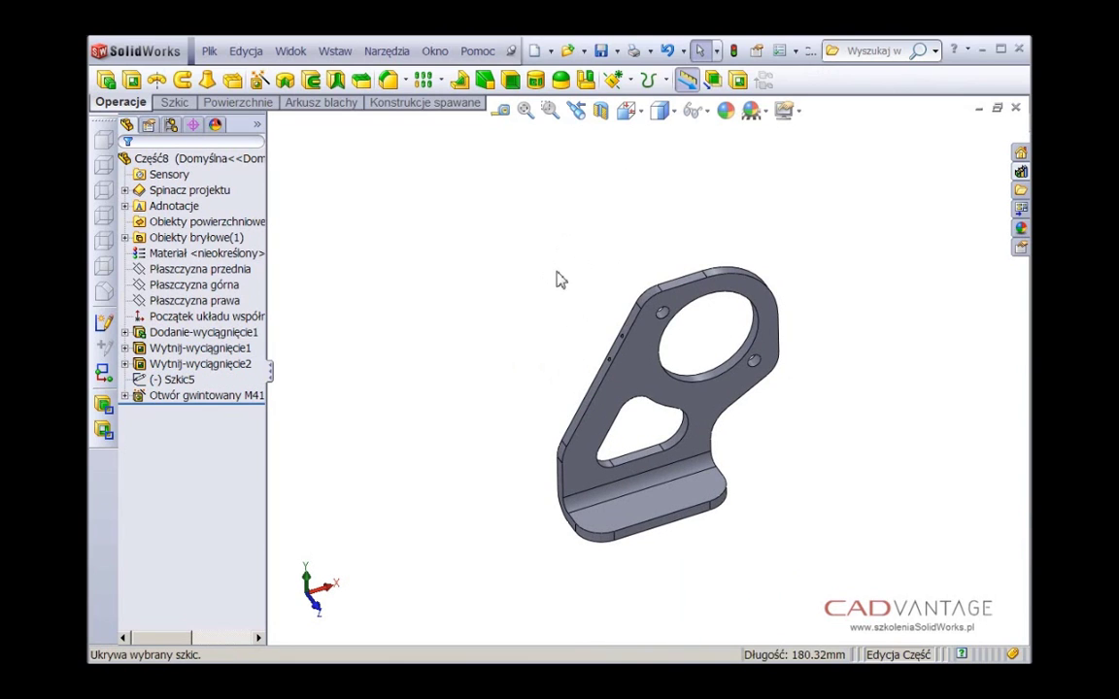
{"action": "left_click", "coordinate": [316, 102]}
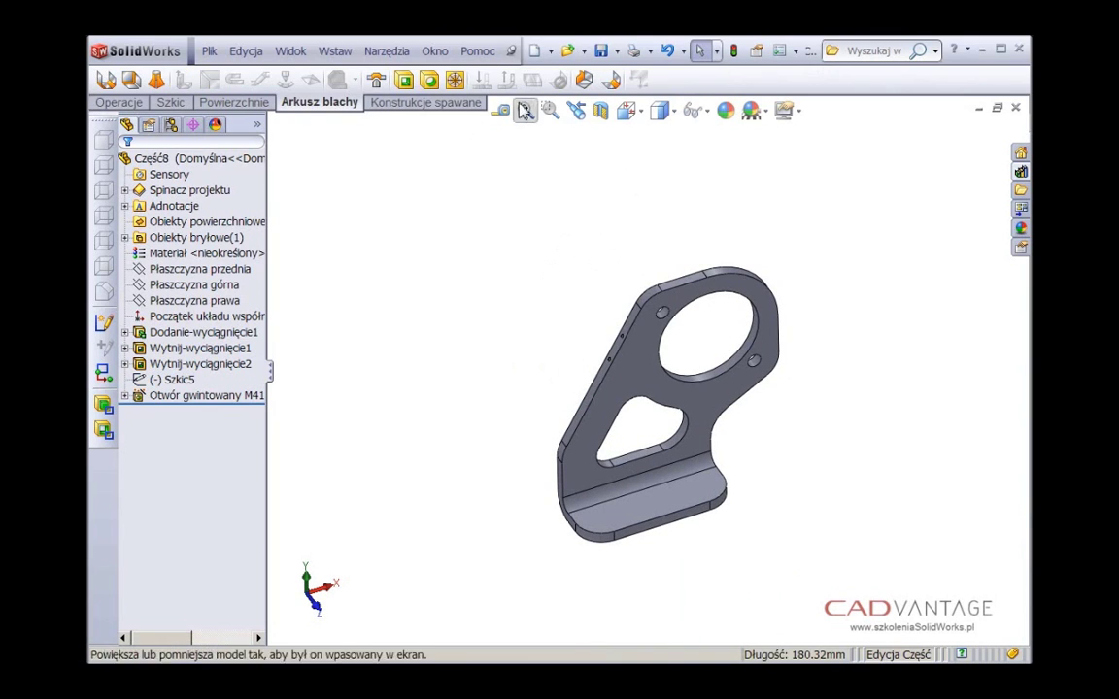
{"action": "left_click", "coordinate": [610, 86]}
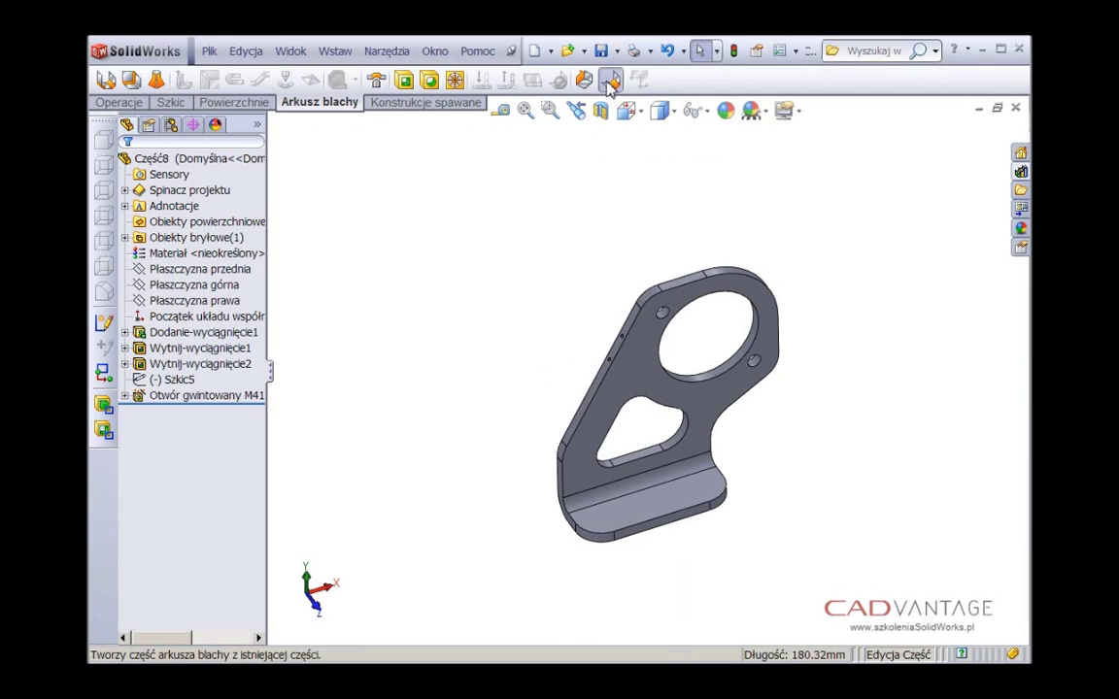
{"action": "left_click", "coordinate": [595, 469]}
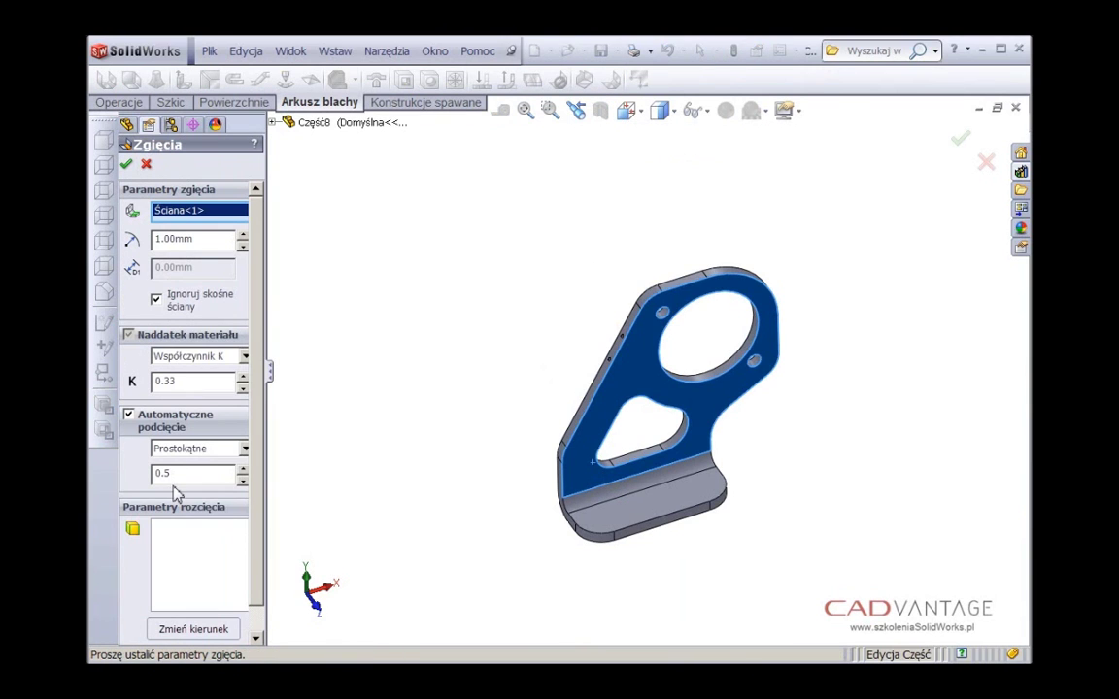
{"action": "left_click", "coordinate": [127, 167]}
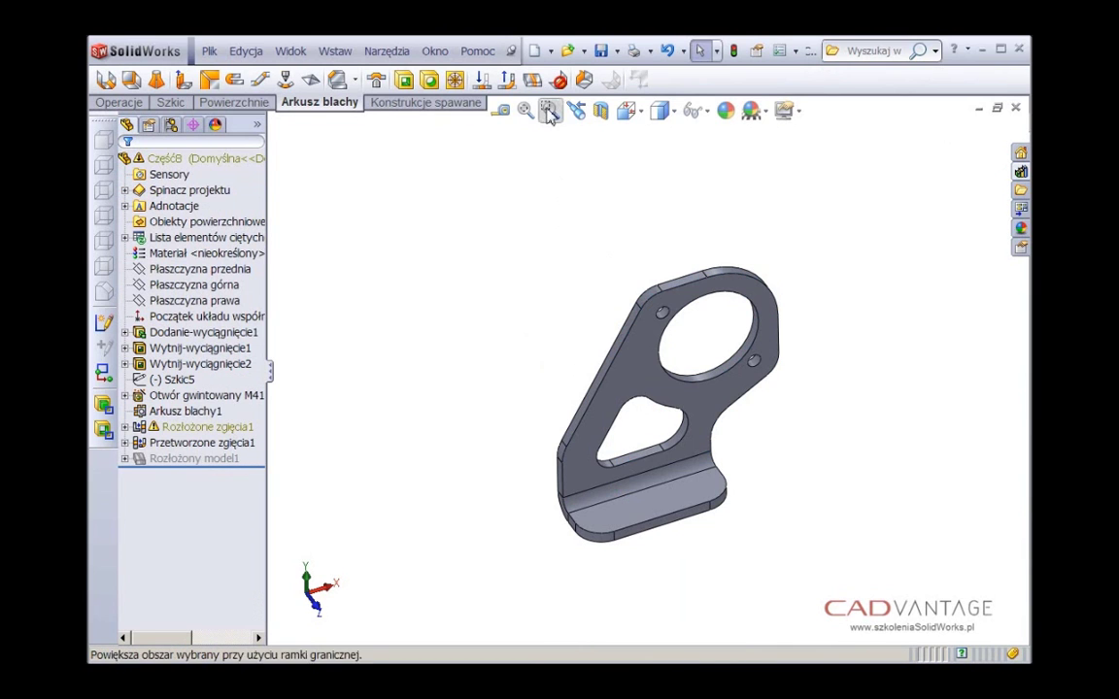
Suppress and unsuppress Otwór gwintowany M41, checking the flattened state in between
{"action": "left_click", "coordinate": [533, 82]}
{"action": "left_click", "coordinate": [532, 82]}
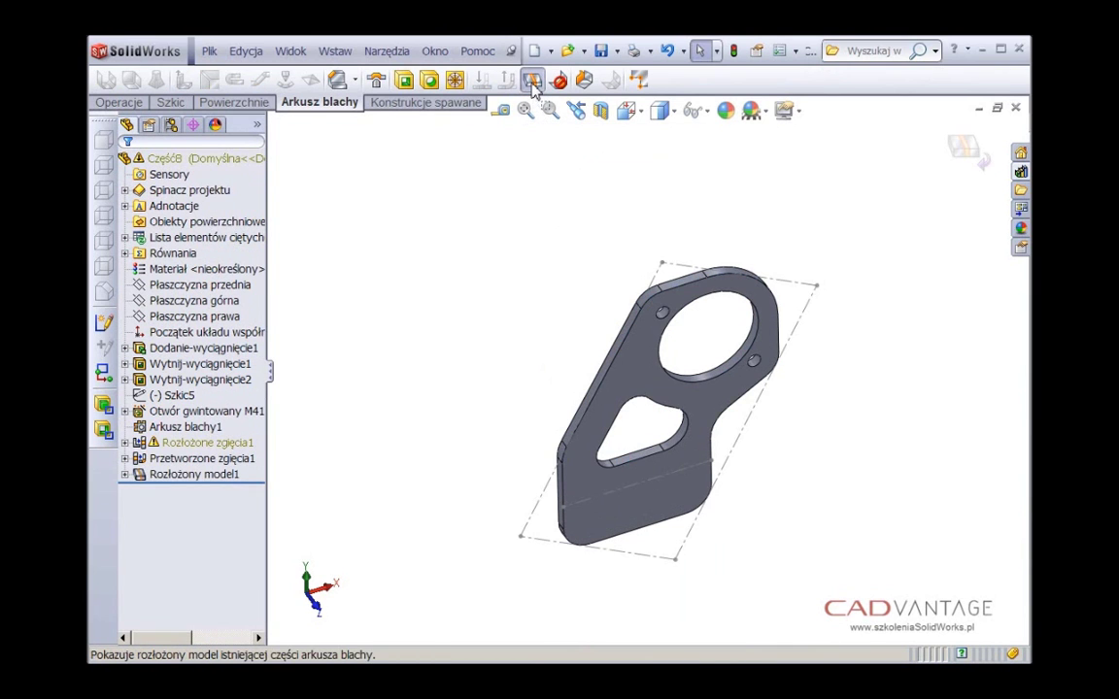
{"action": "left_click", "coordinate": [255, 413]}
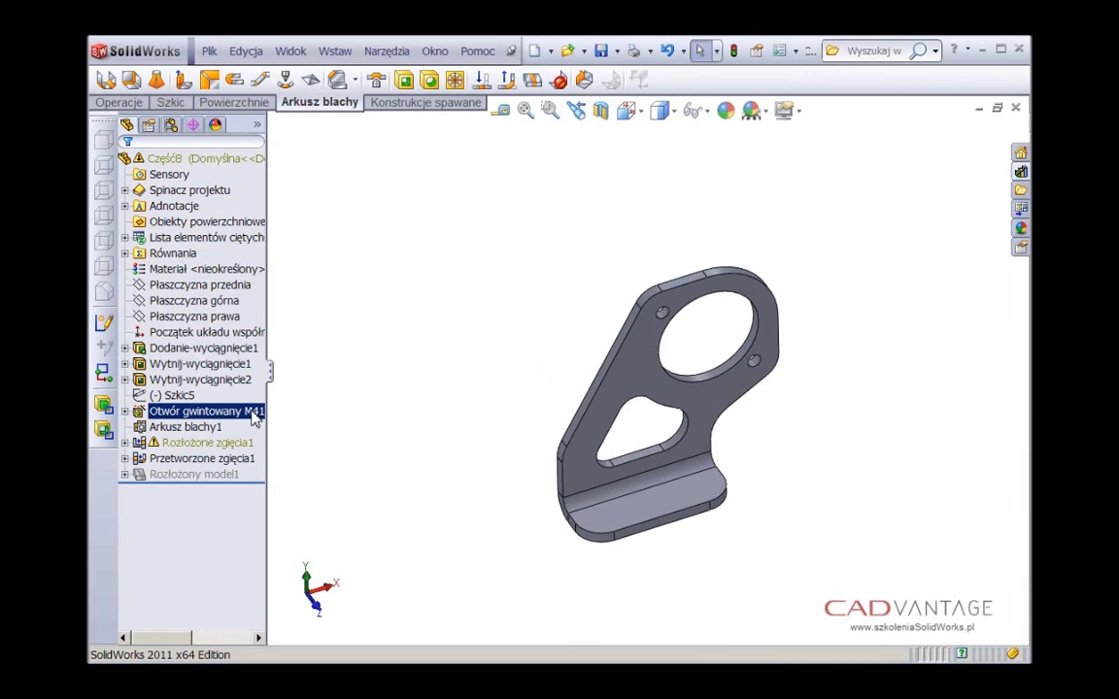
{"action": "left_click", "coordinate": [282, 362]}
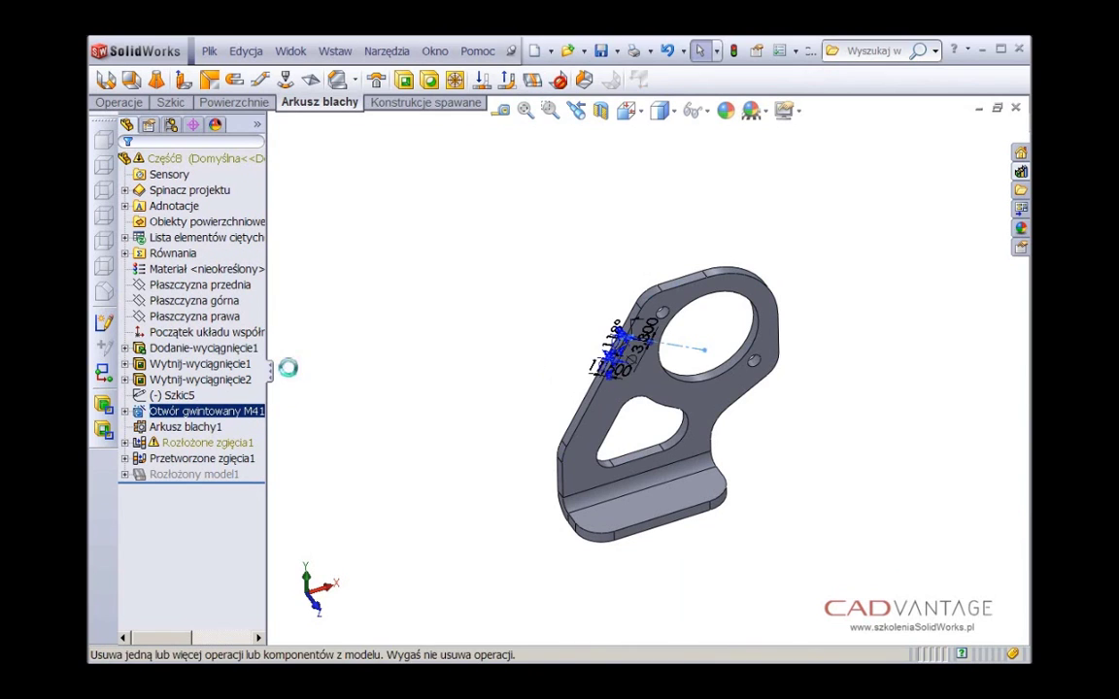
{"action": "left_click", "coordinate": [533, 82]}
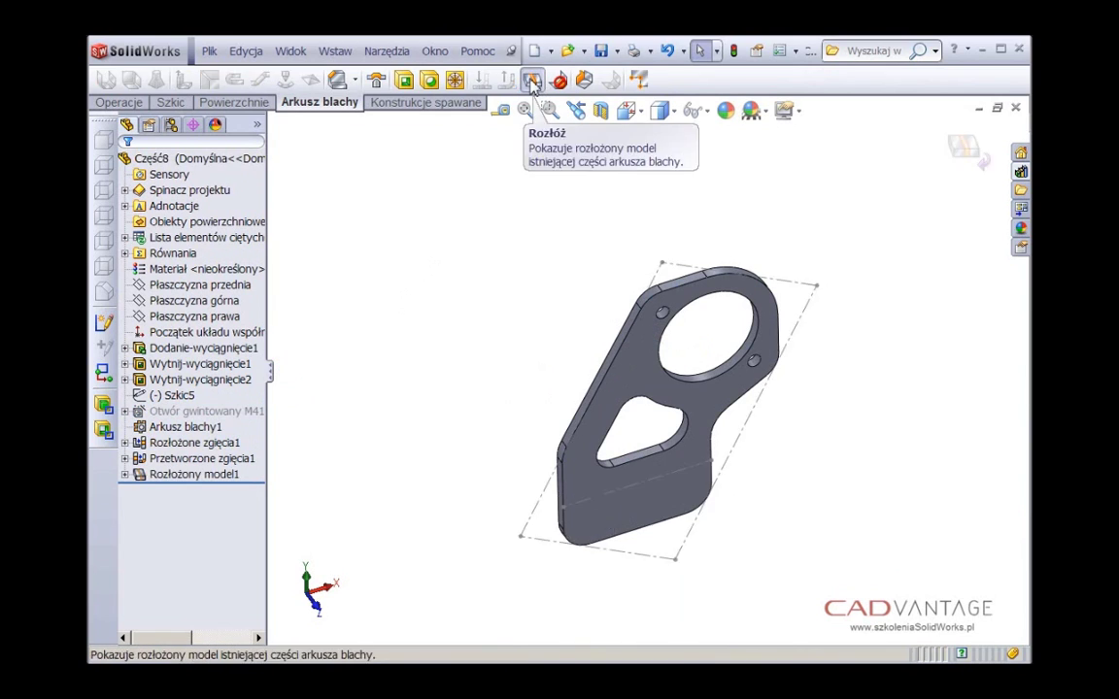
{"action": "left_click", "coordinate": [532, 82]}
{"action": "left_click", "coordinate": [180, 414]}
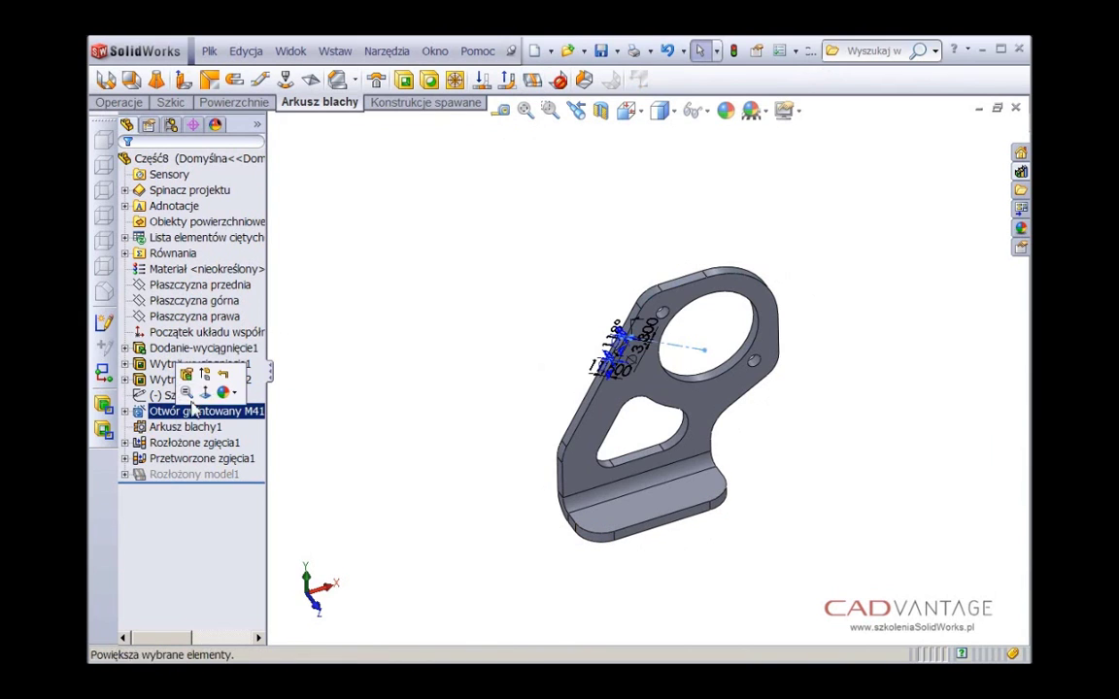
{"action": "left_click", "coordinate": [199, 373]}
Move the hole feature below Rozłożone zgięcia1 and preview the flat pattern before refolding
{"action": "left_click_drag", "start_coordinate": [183, 415], "coordinate": [171, 452]}
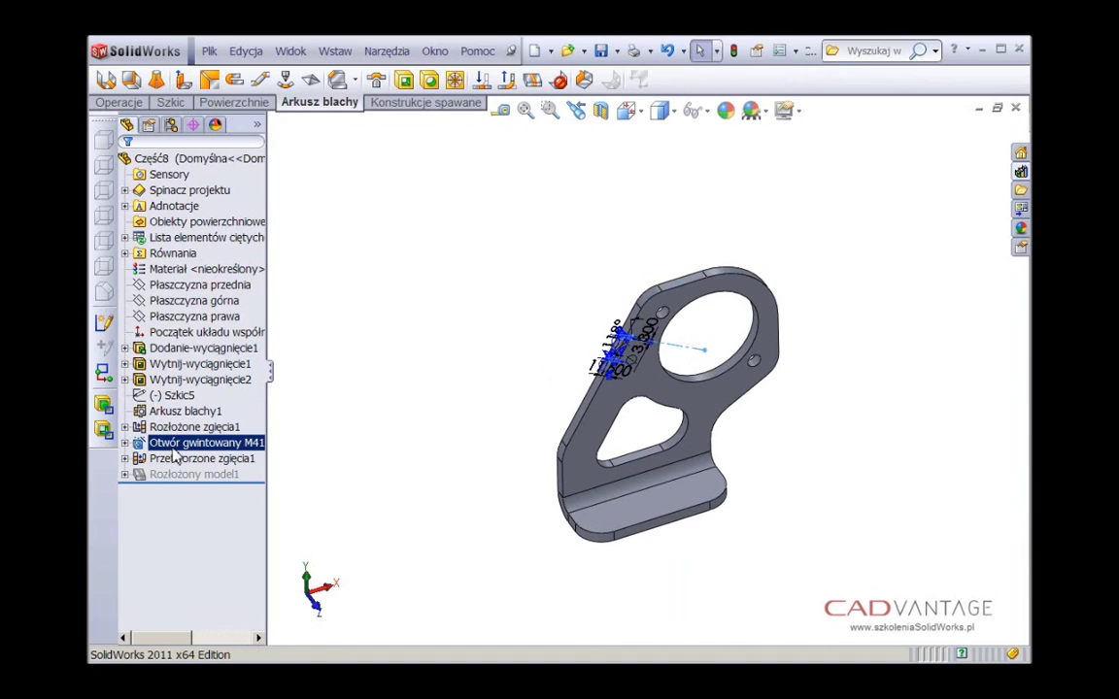
{"action": "left_click", "coordinate": [349, 389]}
{"action": "left_click", "coordinate": [532, 82]}
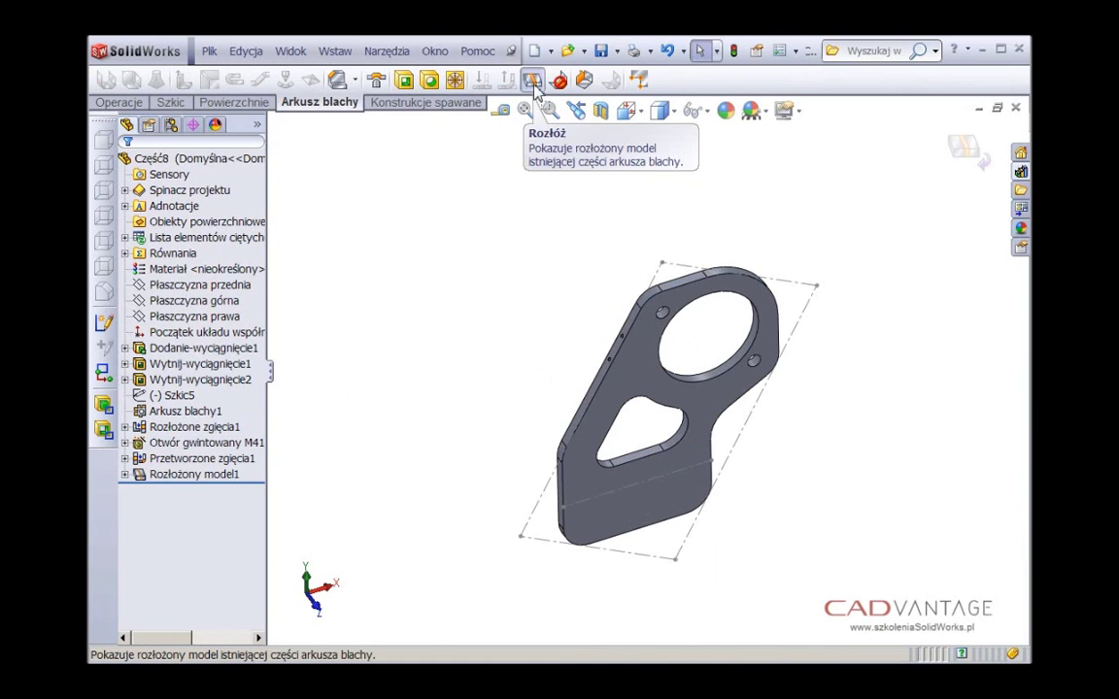
{"action": "mouse_move", "coordinate": [523, 388]}
{"action": "middle_mouse_down"}
{"action": "mouse_move", "coordinate": [499, 342]}
{"action": "mouse_move", "coordinate": [432, 294]}
{"action": "mouse_move", "coordinate": [343, 298]}
{"action": "mouse_move", "coordinate": [424, 312]}
{"action": "mouse_move", "coordinate": [524, 305]}
{"action": "mouse_move", "coordinate": [495, 318]}
{"action": "middle_mouse_up"}
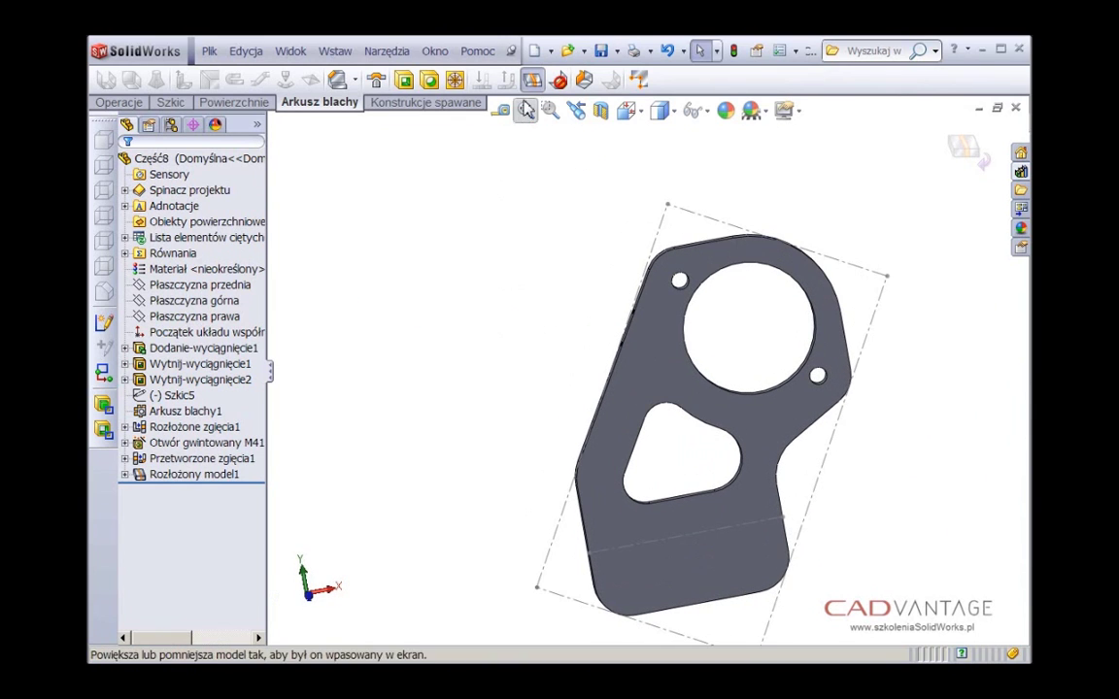
{"action": "left_click", "coordinate": [531, 82]}
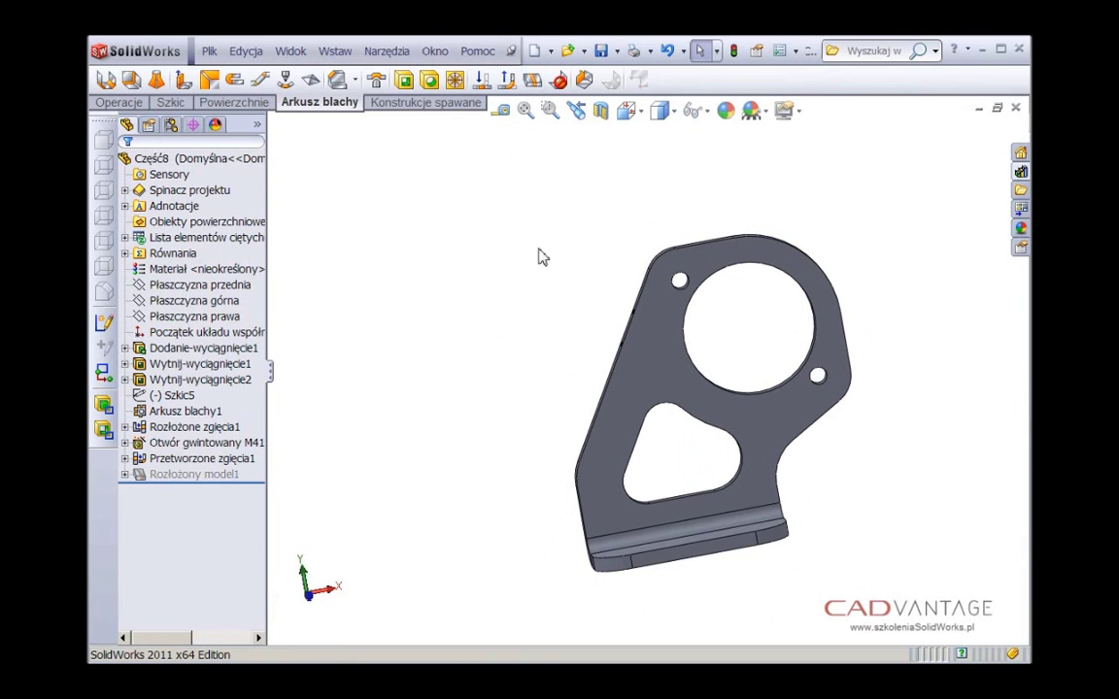